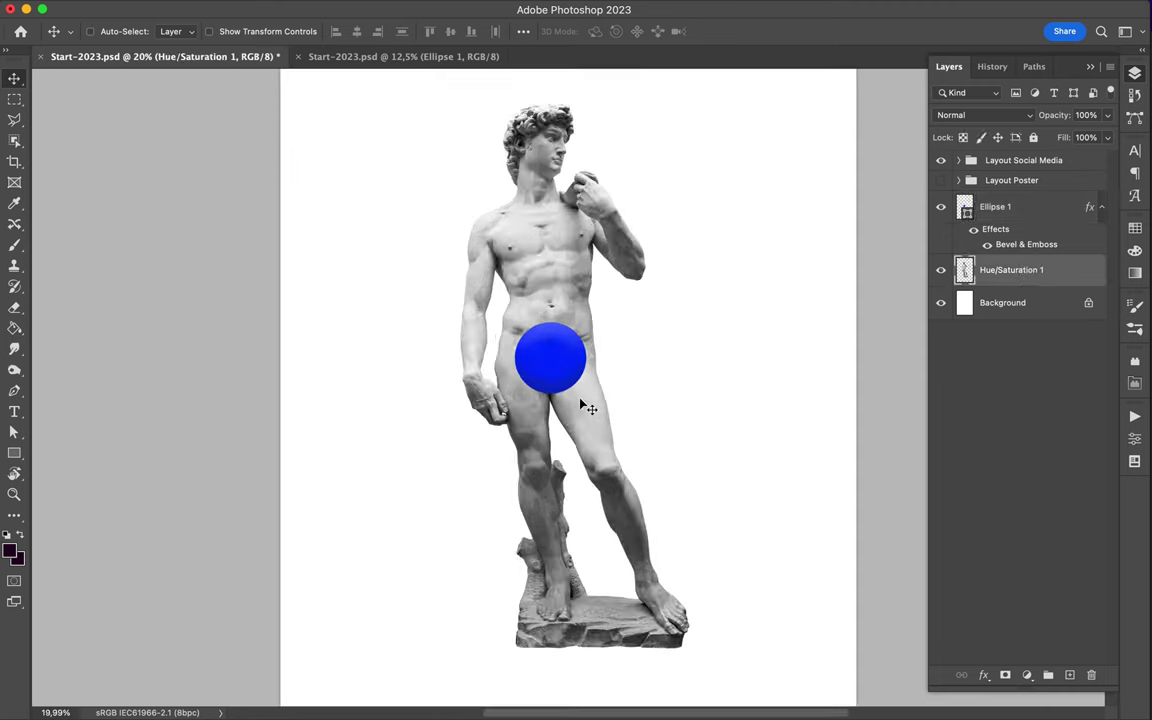
Draw a curved S path across the statue's hips with a bright green stroke.
key("p")
left_click(491, 439)
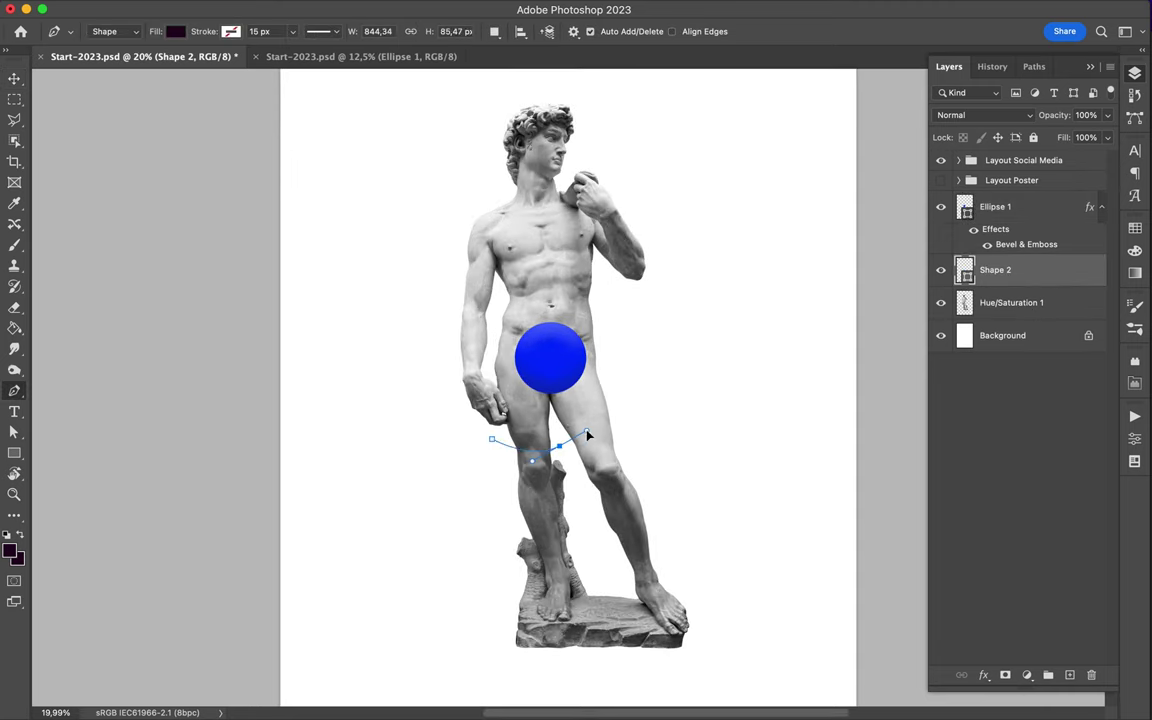
left_click_drag(517, 380, 411, 333)
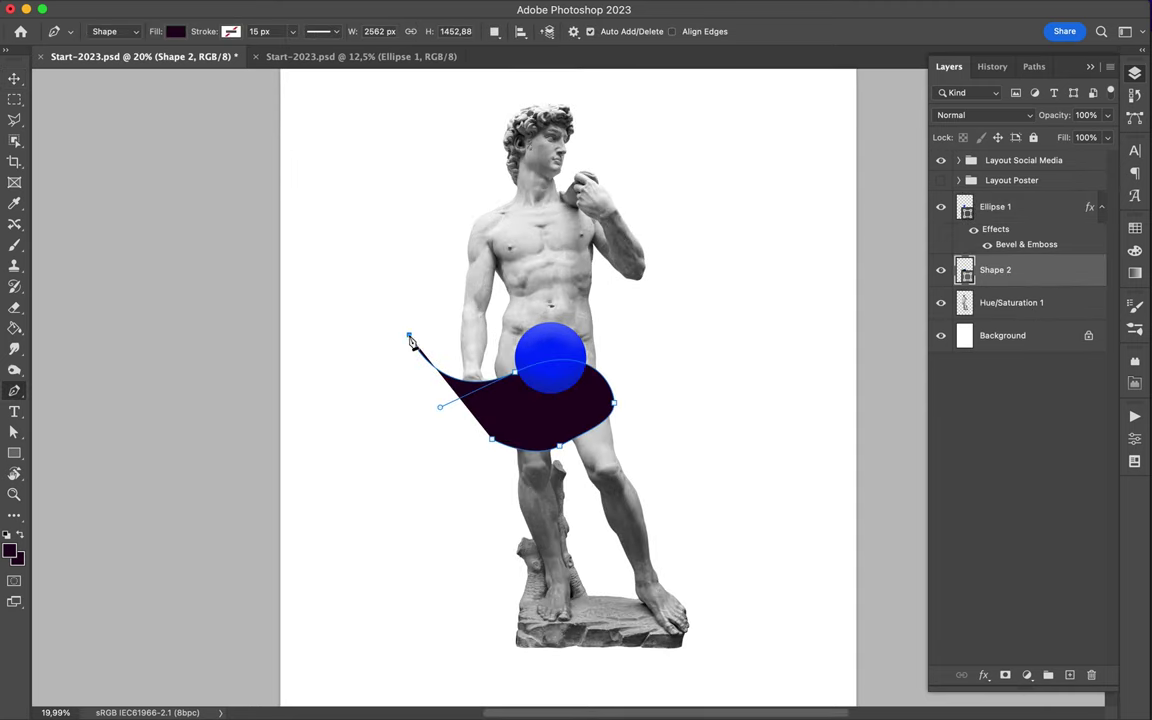
left_click(231, 31)
left_click(330, 63)
left_click(955, 205)
left_click(1097, 66)
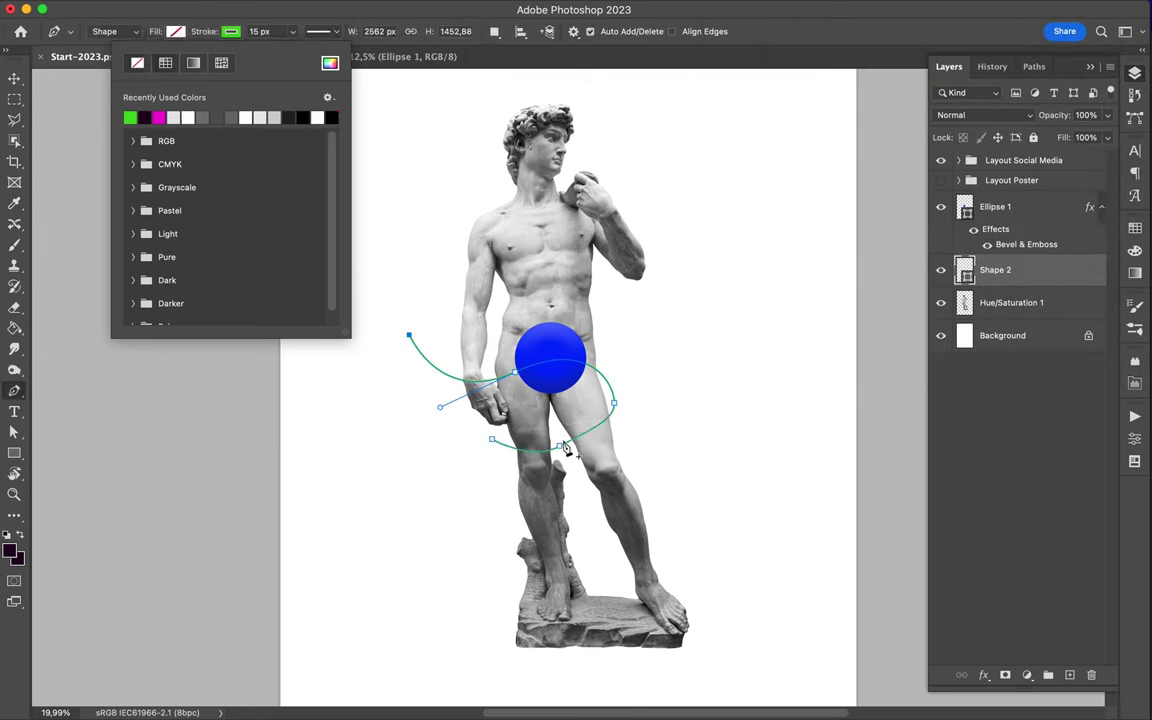
left_click(613, 403)
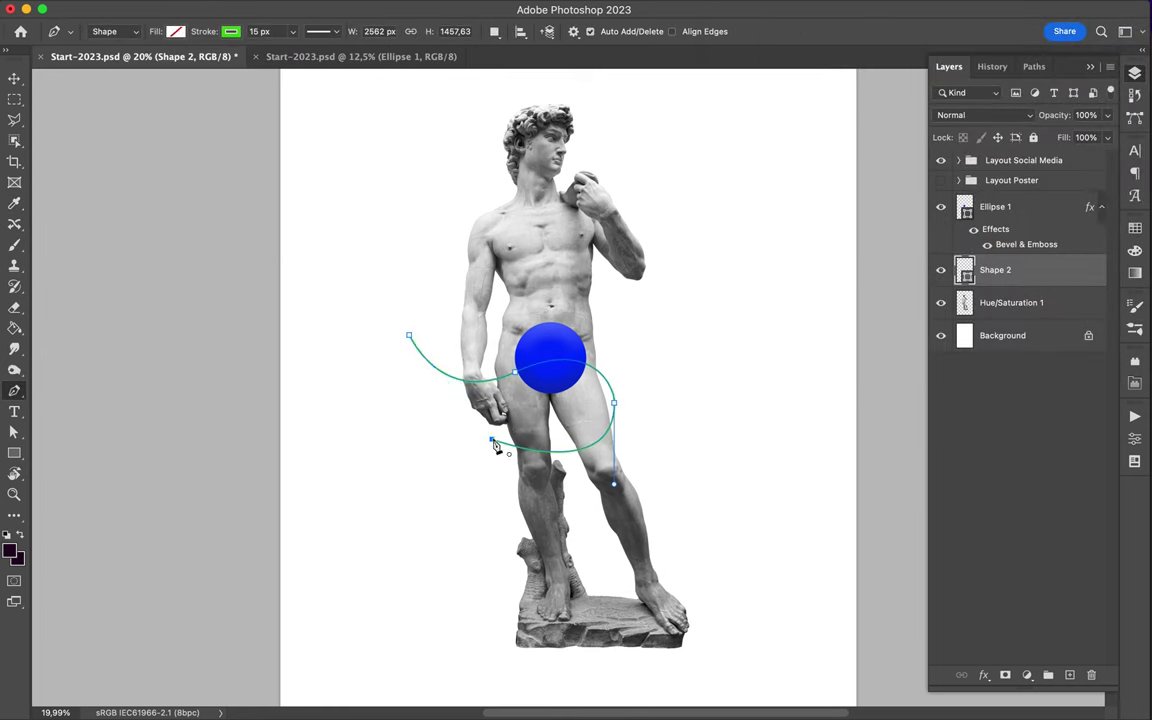
key("a")
left_click(514, 376)
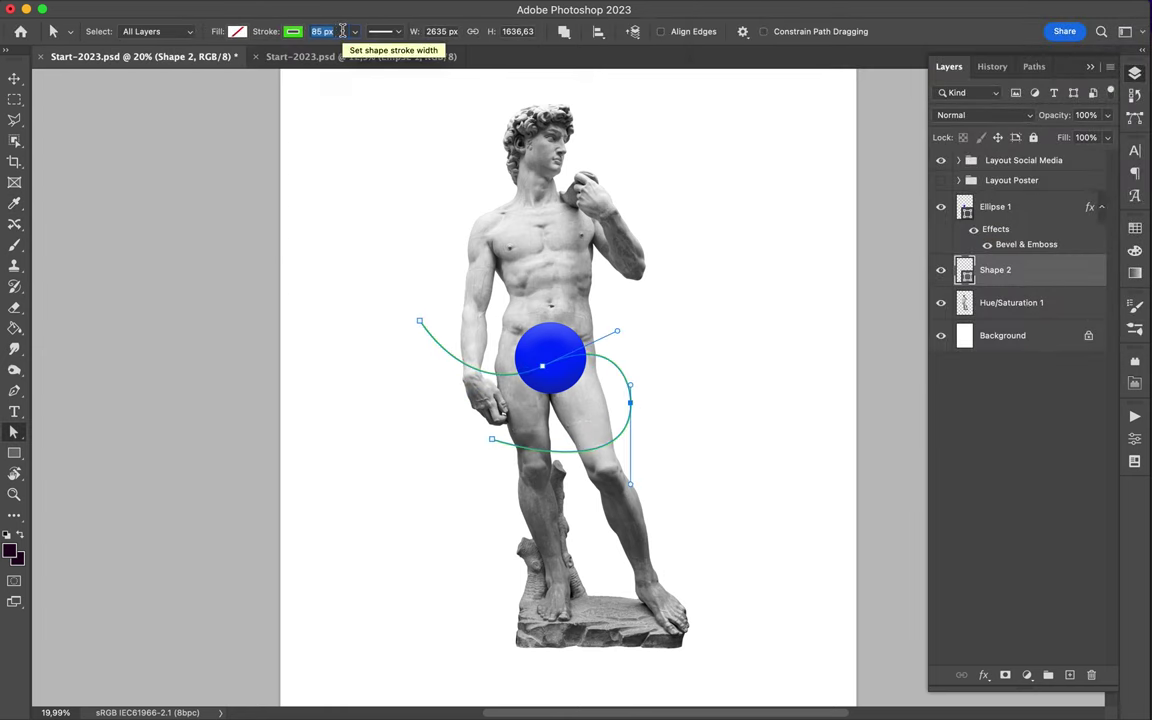
Set the tube's stroke width to 255 px and adjust its stroke alignment.
type("255")
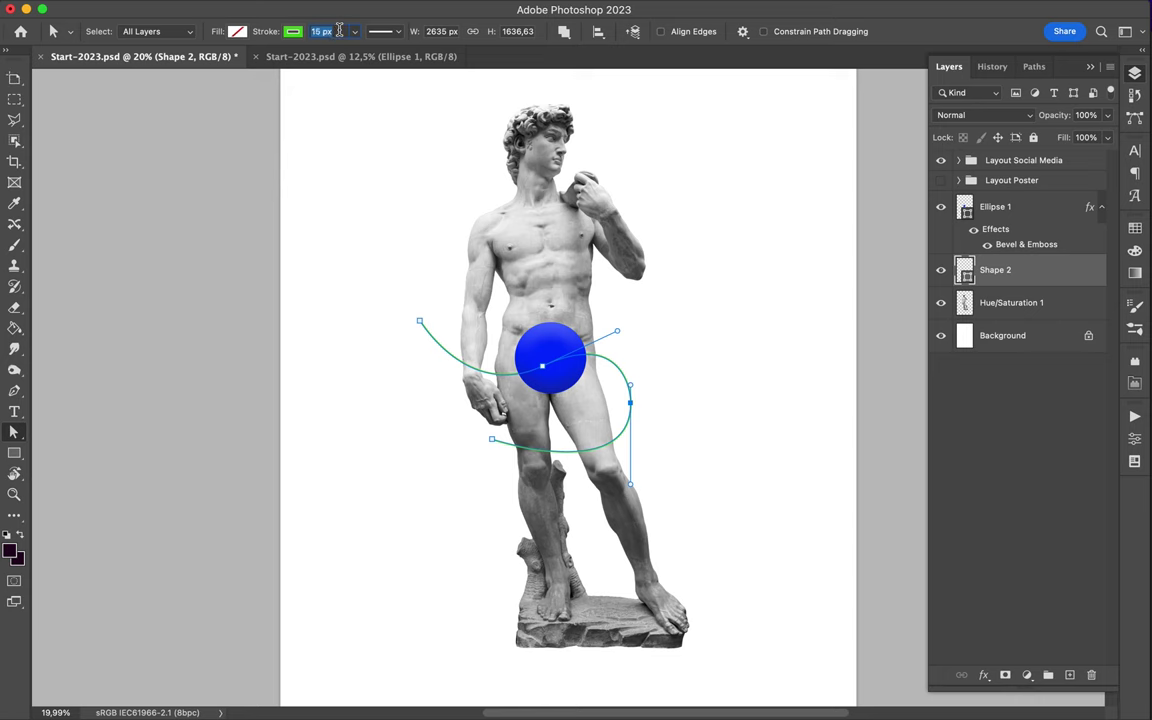
key("Return")
left_click(385, 31)
left_click(320, 203)
left_click(345, 222)
Copy the blue sphere's bevel layer style and paste it onto the tube layer.
key("m")
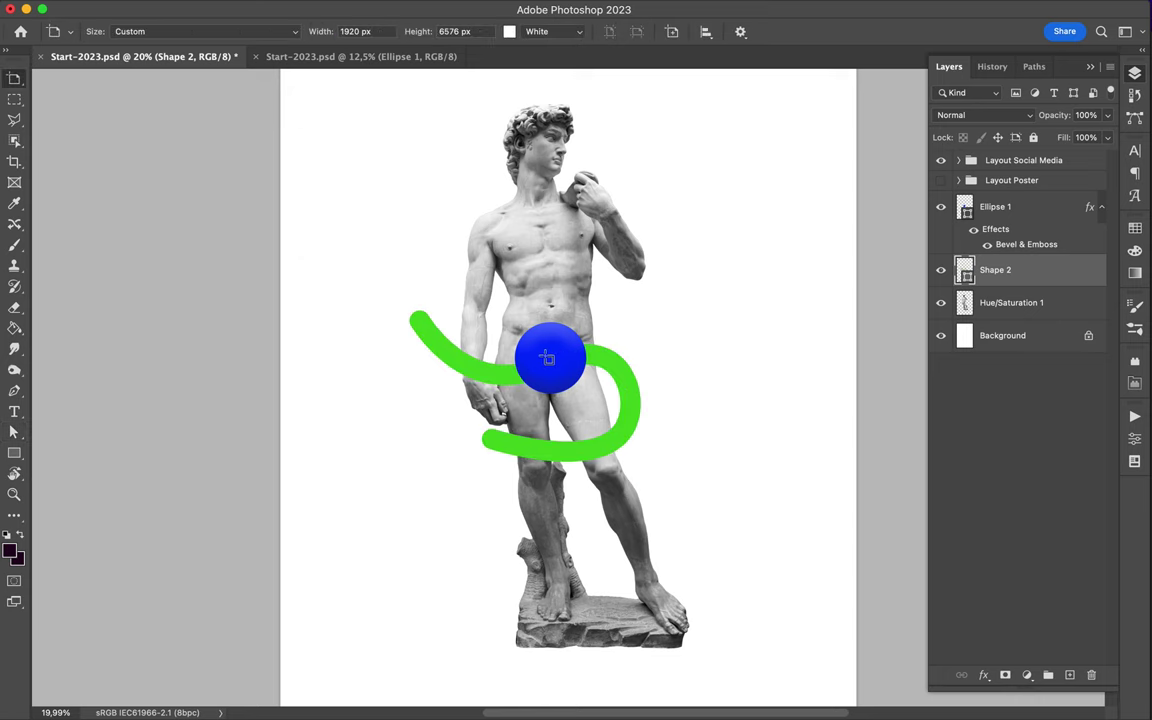
left_click(1000, 206)
right_click(1046, 206)
left_click(918, 646)
left_click(995, 270)
right_click(1046, 270)
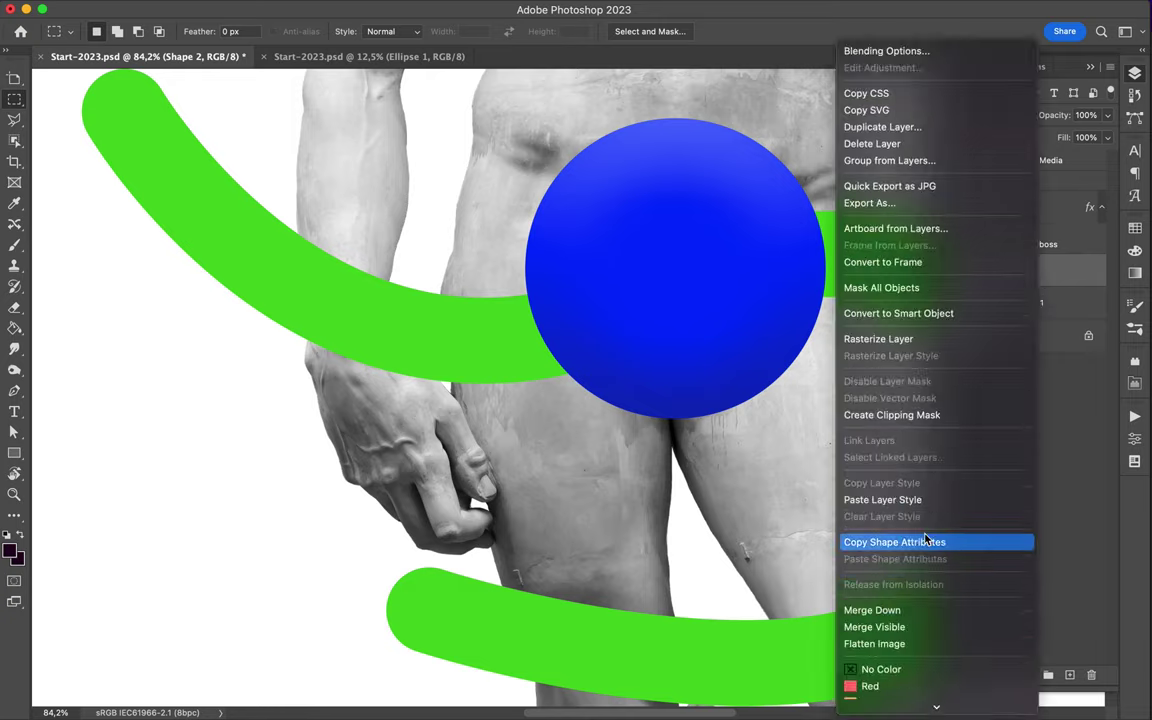
left_click(880, 483)
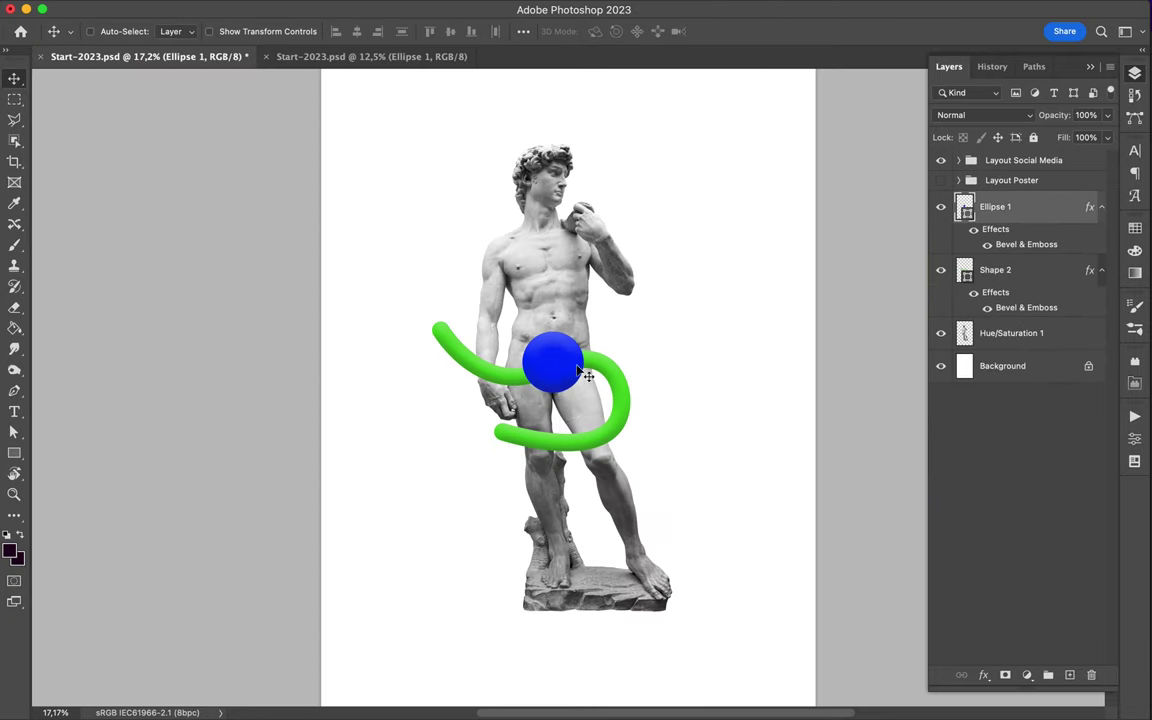
Increase the tube's stroke width to 355 px.
type("355")
key("Return")
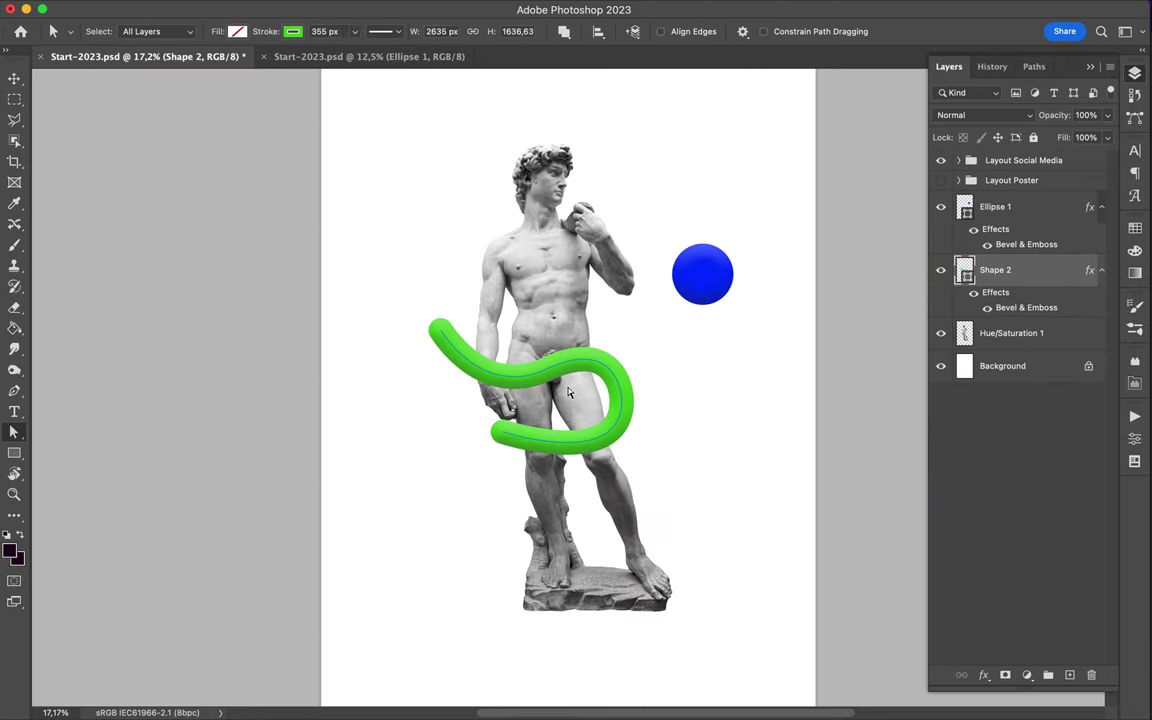
scroll(567, 392, "up", 2)
Add a layer mask to the tube and raise its upper end anchor.
left_click(485, 456)
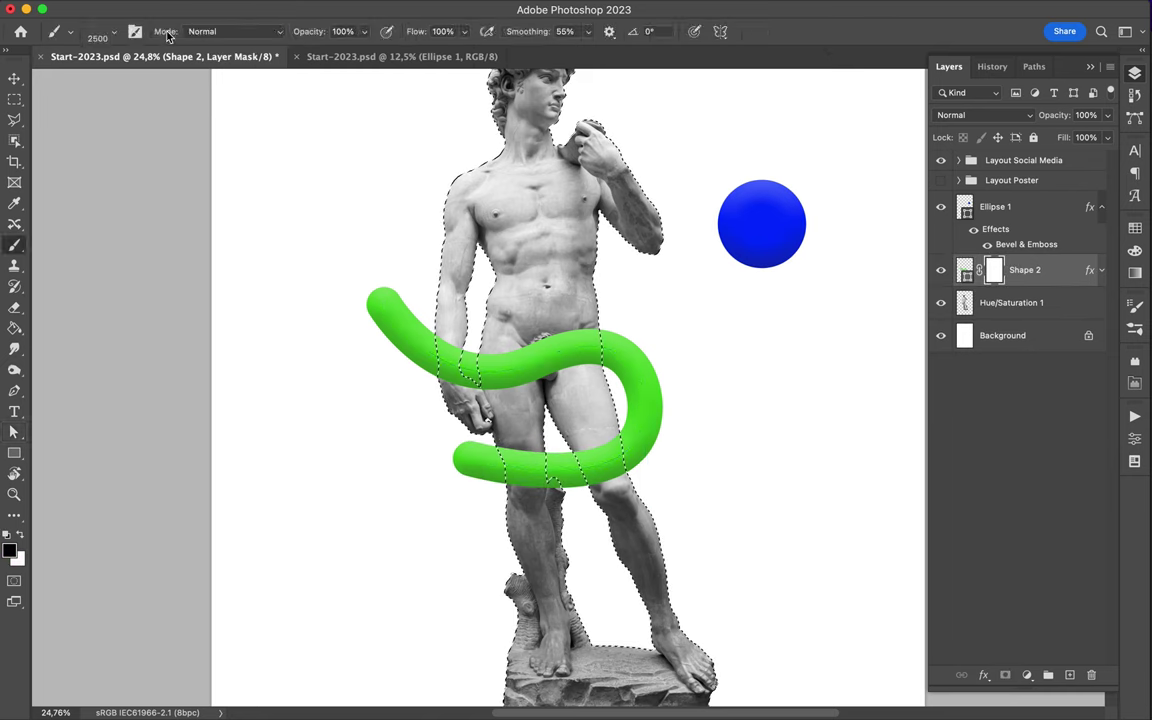
left_click(26, 211)
key("Escape")
key("a")
left_click_drag(383, 303, 391, 283)
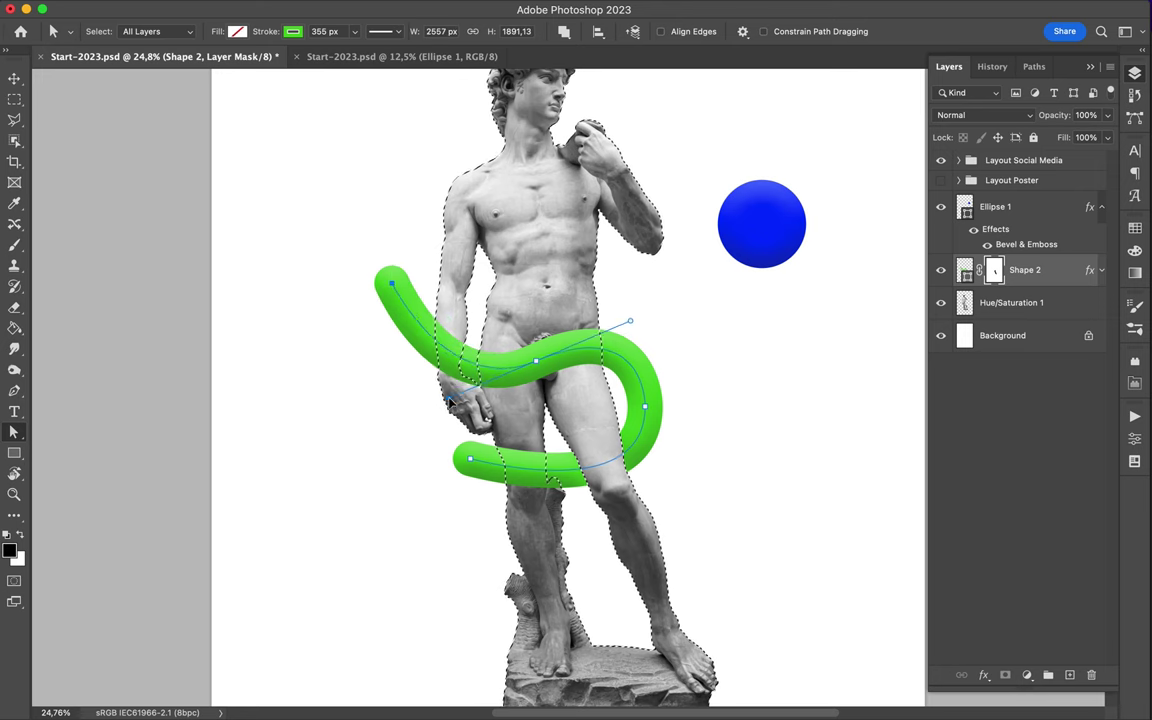
Deselect the statue and duplicate the green tube layer.
key("b")
key("m")
key("ctrl+d")
key("v")
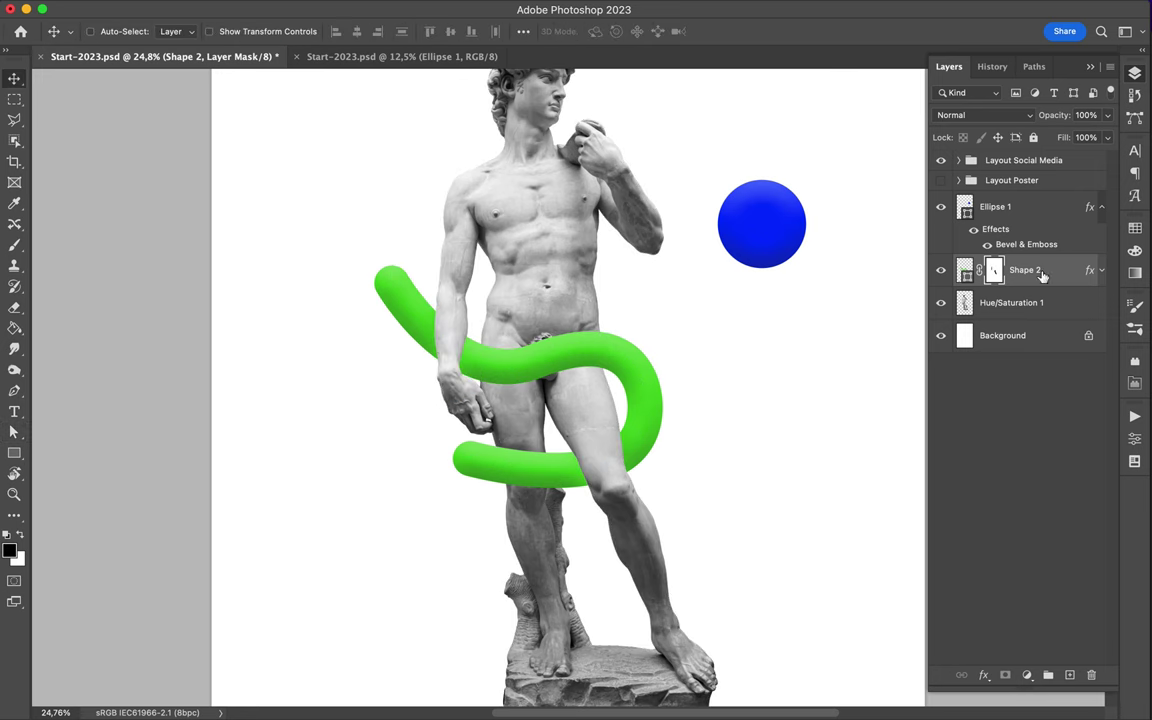
left_click_drag(1035, 270, 1093, 677)
Rasterize the duplicated tube layer.
right_click(1057, 270)
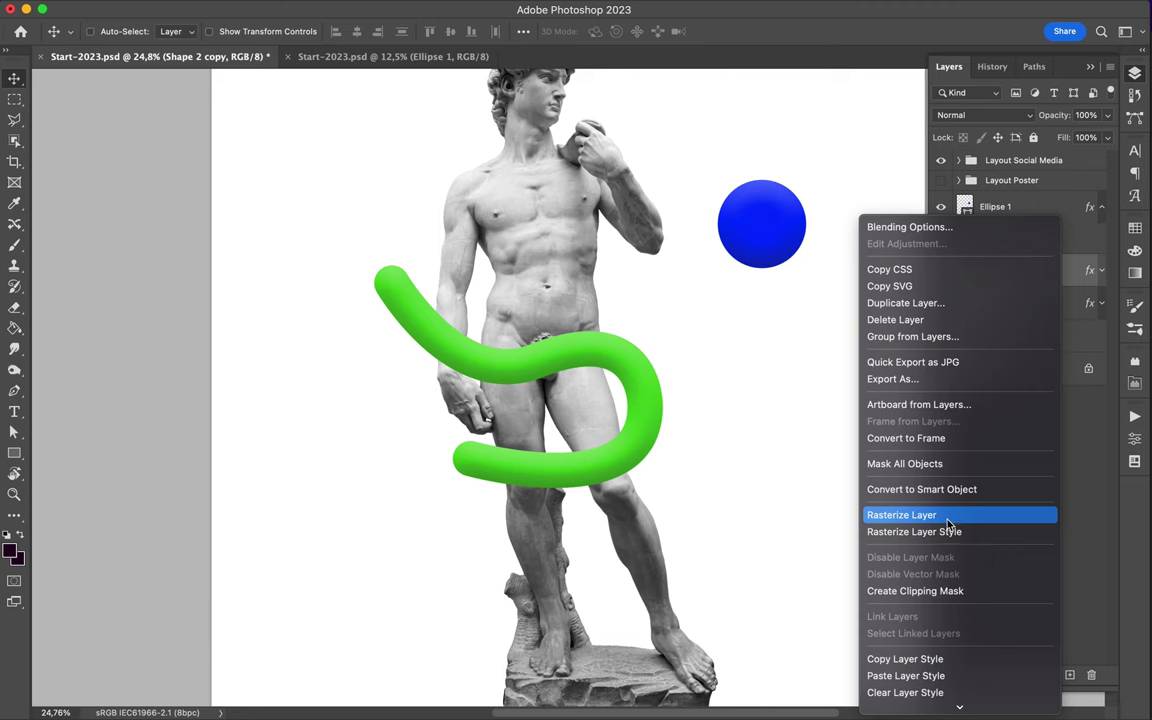
key("Escape")
key("ctrl+z")
key("ctrl+z")
right_click(1053, 268)
left_click(975, 562)
Fill the rasterized tube copy with dark green.
key("i")
left_click(10, 550)
left_click(640, 440)
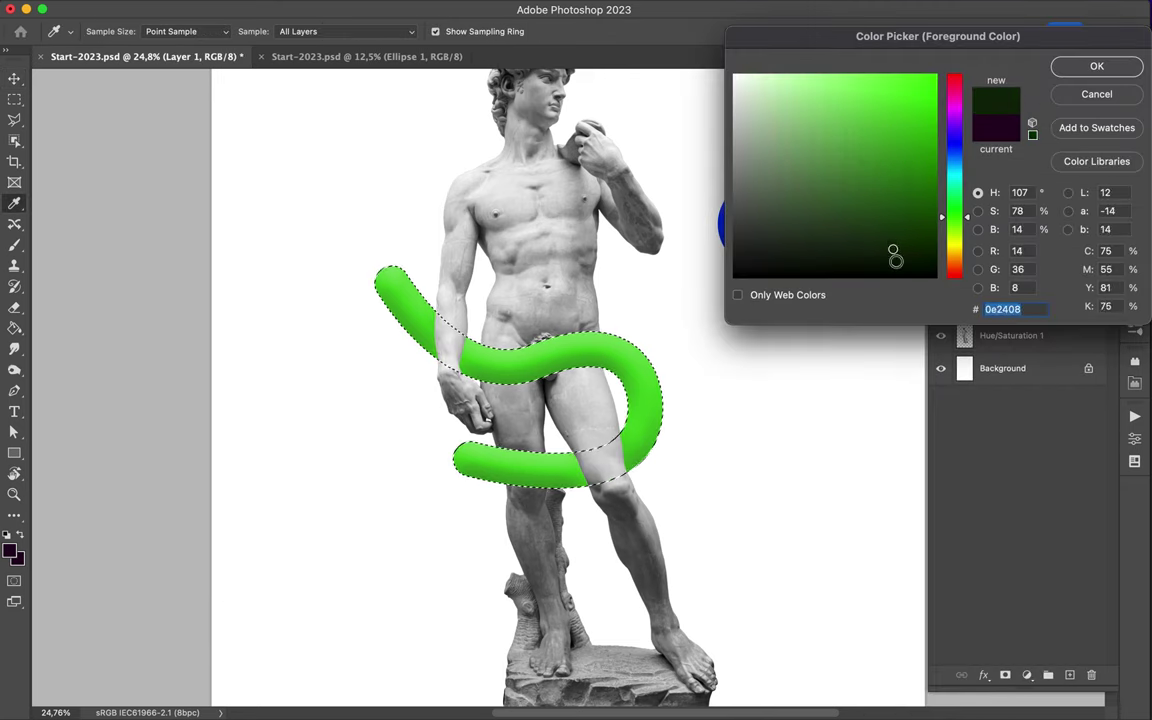
key("Return")
key("g")
key("alt+BackSpace")
key("m")
key("ctrl+d")
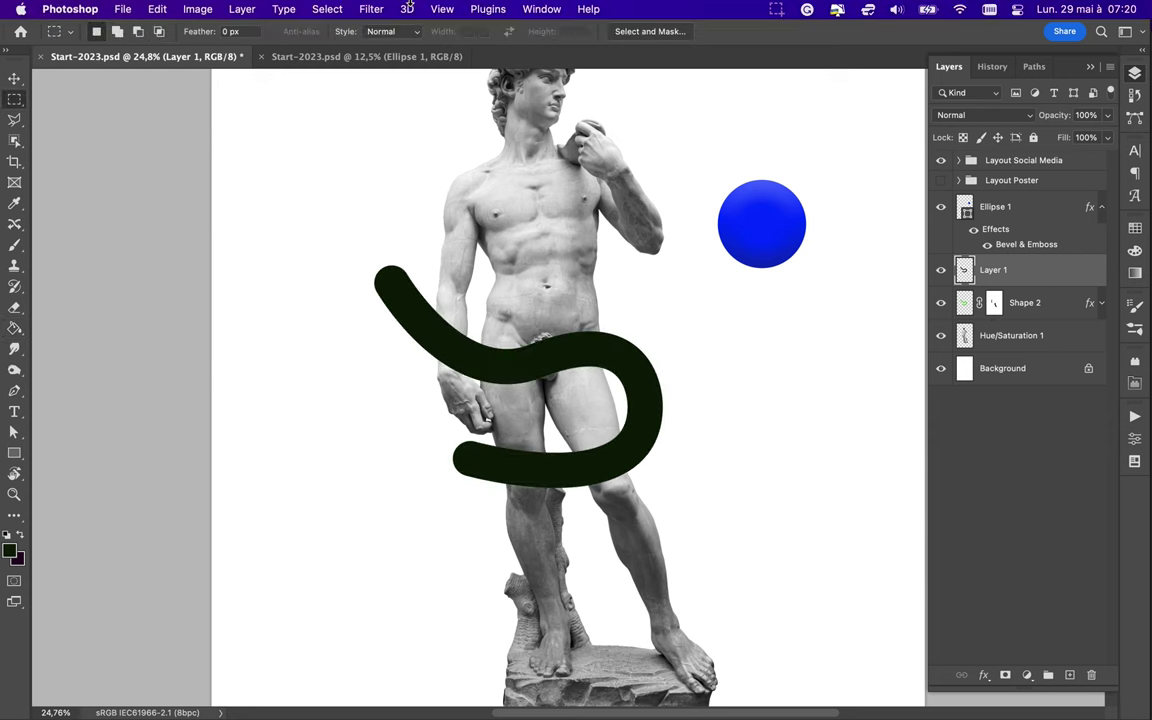
Apply a heavy Gaussian Blur to the dark tube copy.
left_click(371, 9)
left_click(643, 270)
left_click_drag(933, 327, 936, 330)
left_click(1047, 112)
Load the statue outline as a selection and reselect the dark tube layer.
left_click(1012, 335)
left_click(988, 335, "ctrl")
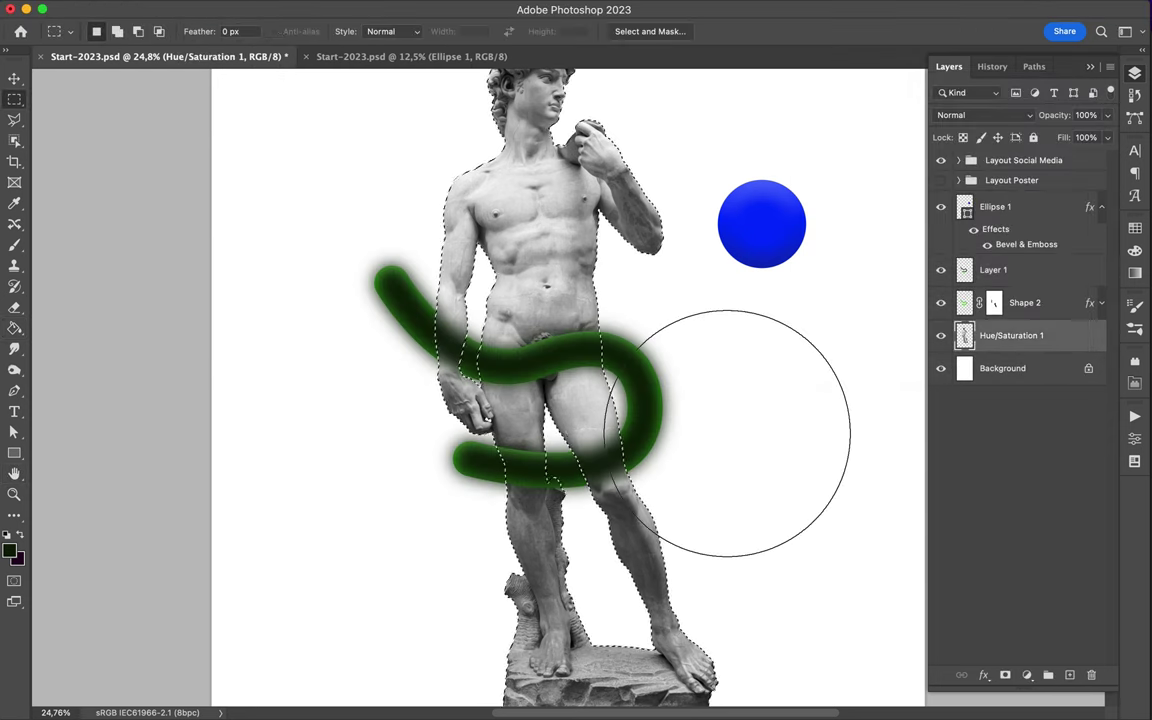
key("b")
right_click(720, 238)
key("Escape")
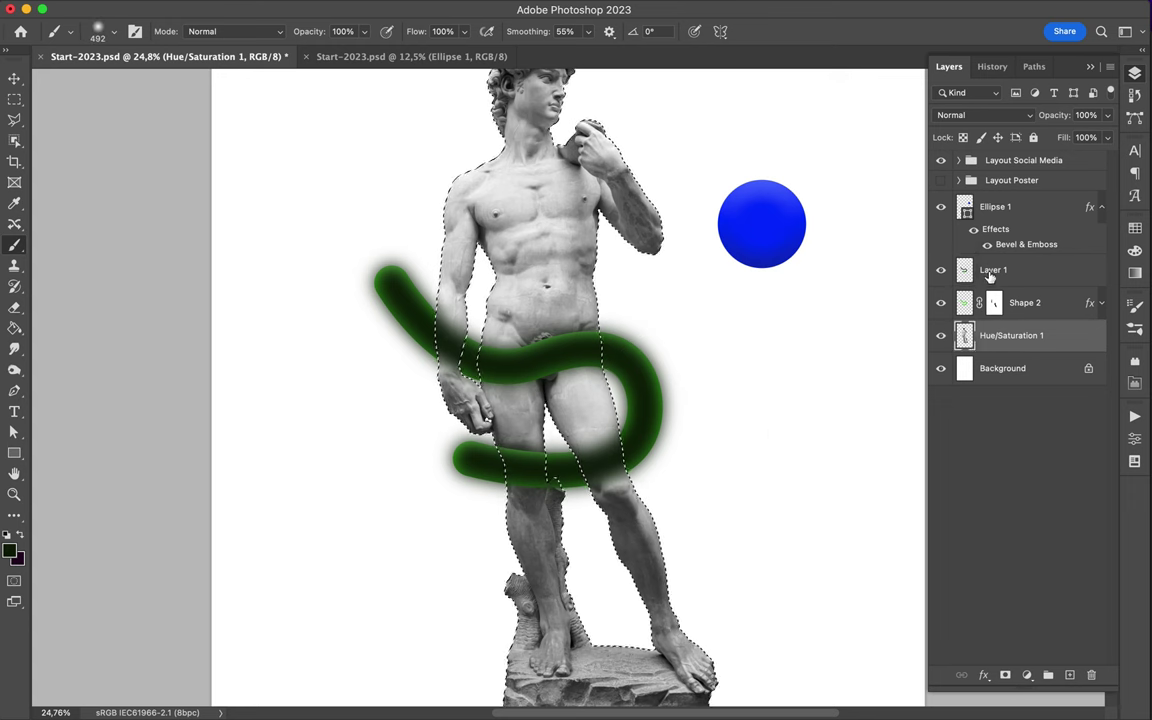
left_click(993, 270)
key("ctrl+d")
key("m")
left_click(1027, 675)
Add a layer mask to the dark tube and paint it out over the statue.
left_click(1135, 75)
left_click(990, 304)
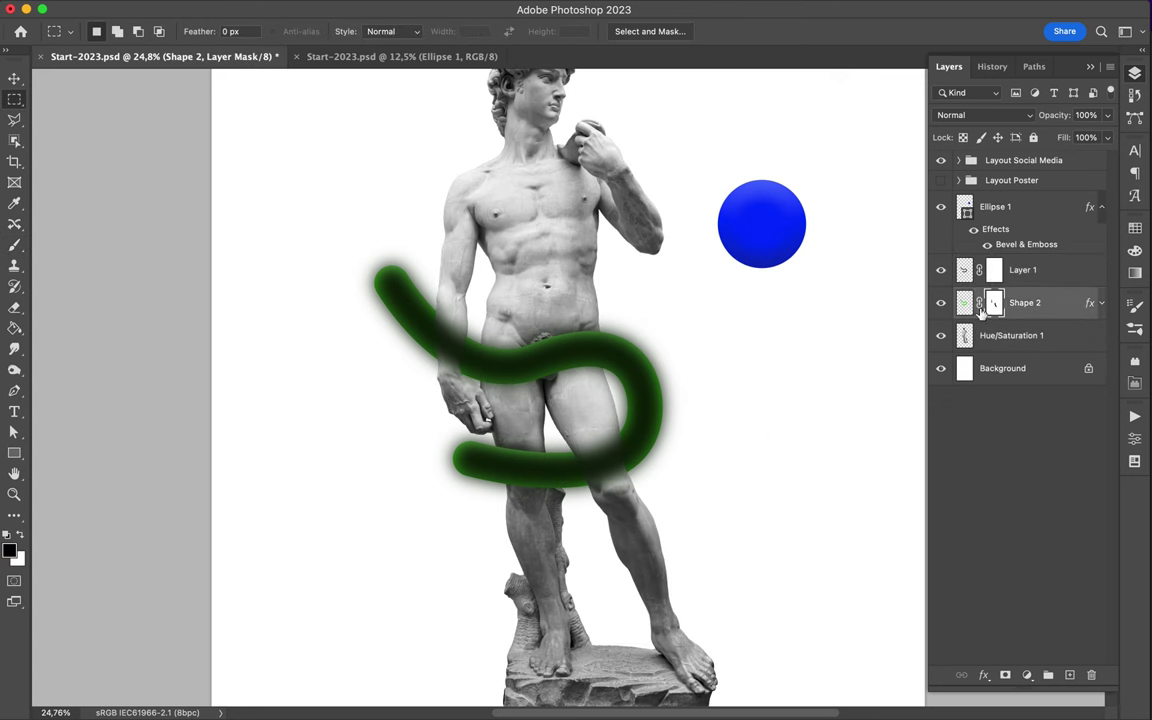
left_click(993, 270)
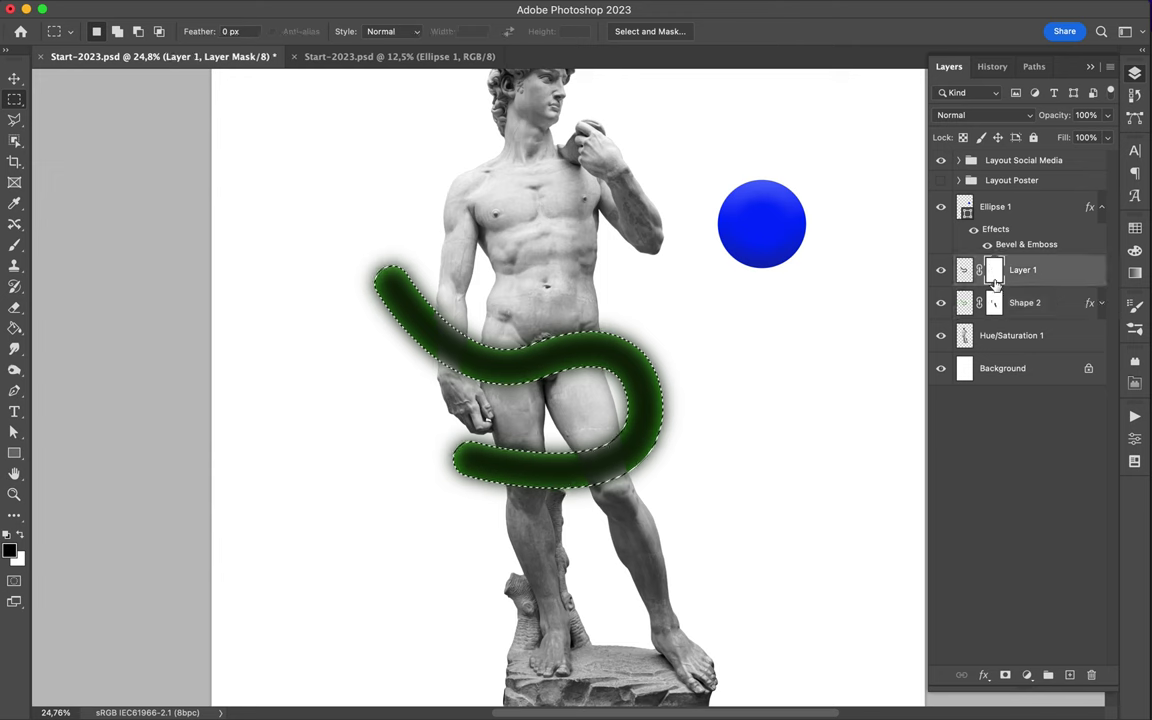
key("b")
key("ctrl+z")
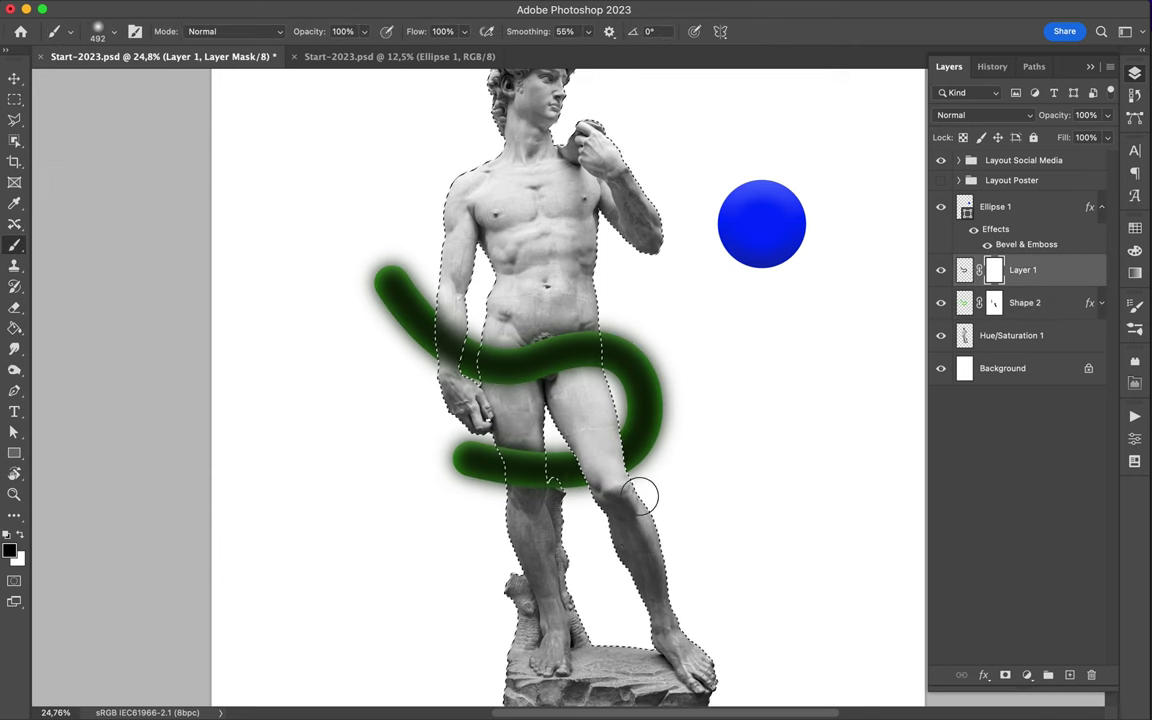
mouse_move(460, 462)
left_mouse_down()
mouse_move(488, 463)
mouse_move(648, 329)
mouse_move(463, 350)
left_mouse_up()
Move the shadow below the green tube and fill a new layer with a dark-green statue silhouette.
left_click_drag(1028, 280, 1030, 320)
key("m")
key("ctrl+shift+alt+n")
key("g")
left_click(530, 255)
key("m")
key("ctrl+d")
Blur the silhouette, duplicate it above the tube, clip it to Shape 2 and mask it.
left_click(373, 10)
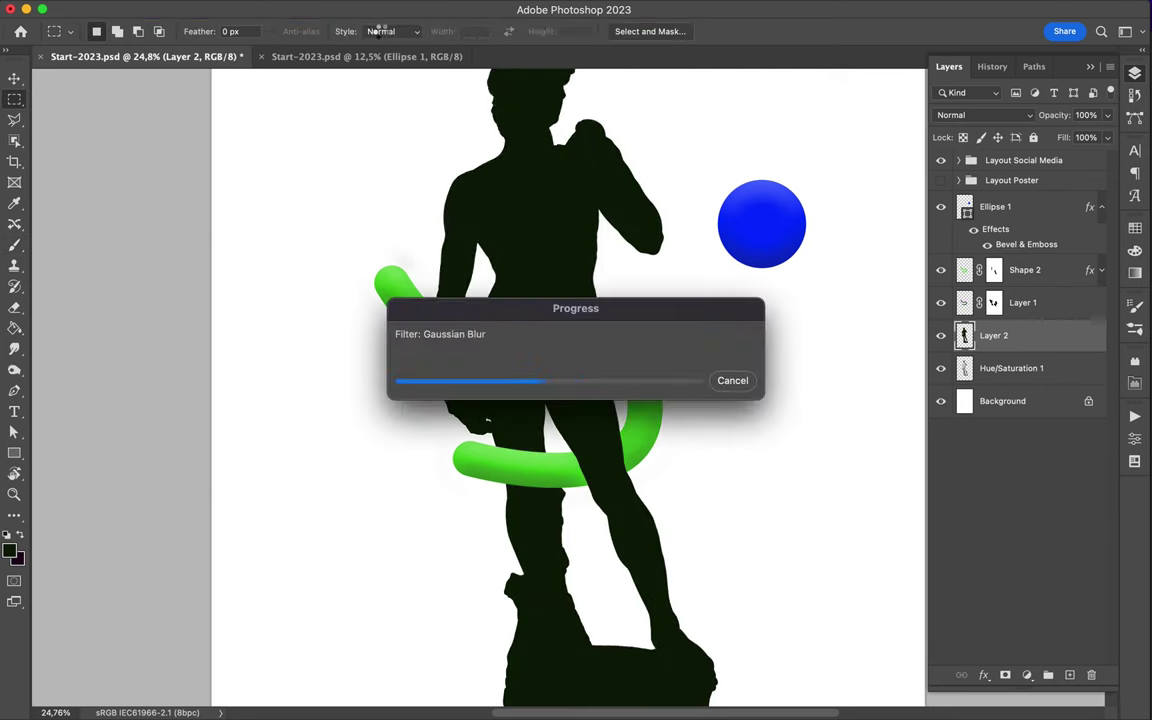
left_click_drag(993, 335, 985, 283)
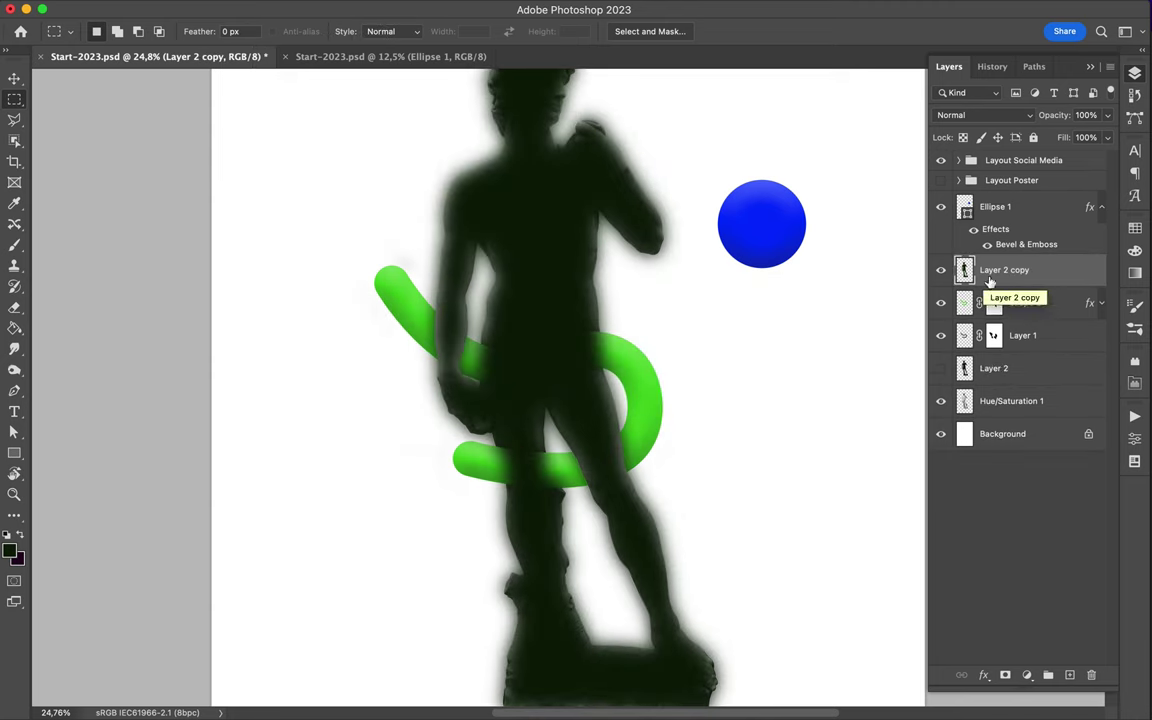
key("ctrl+alt+g")
key("b")
left_click(1005, 675)
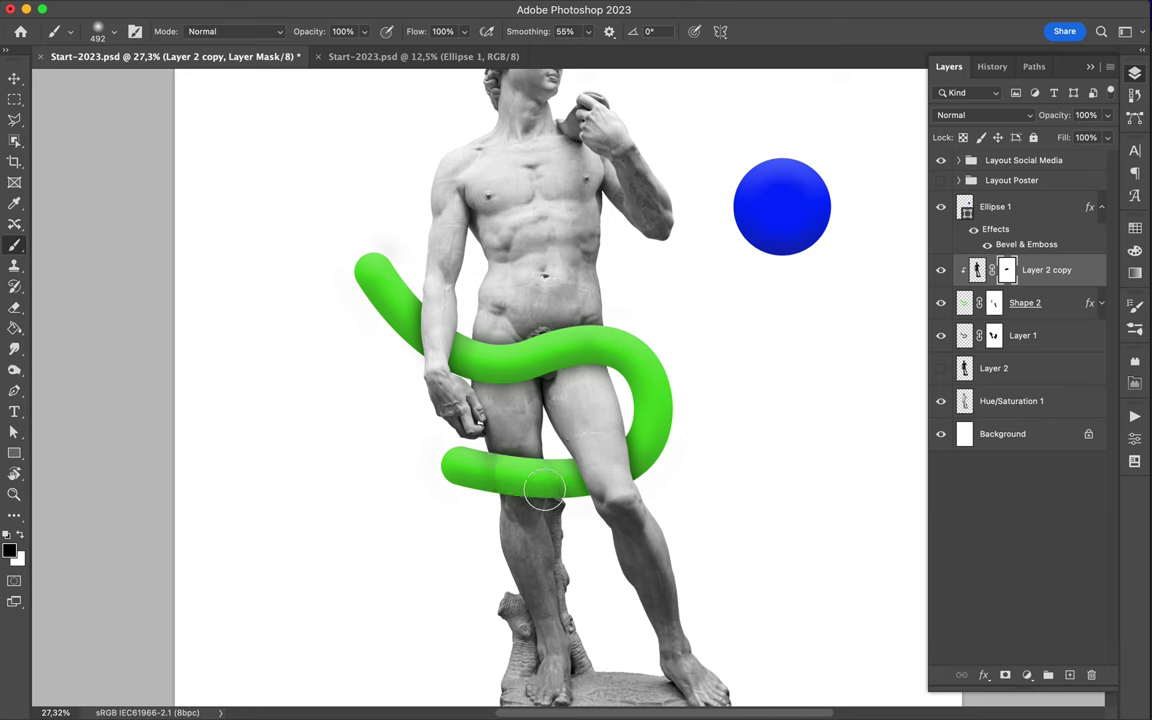
key("v")
key("ctrl+0")
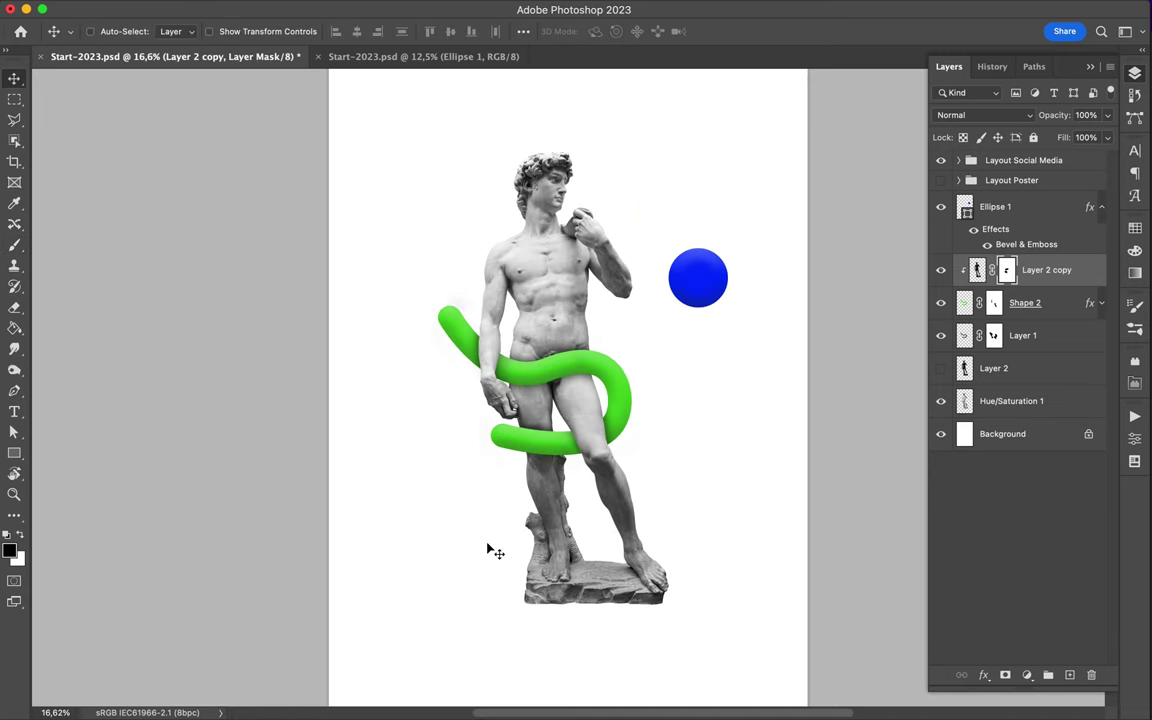
Draw a new winding path from the statue's hips up over the shoulder to above the head.
key("p")
left_click(573, 406)
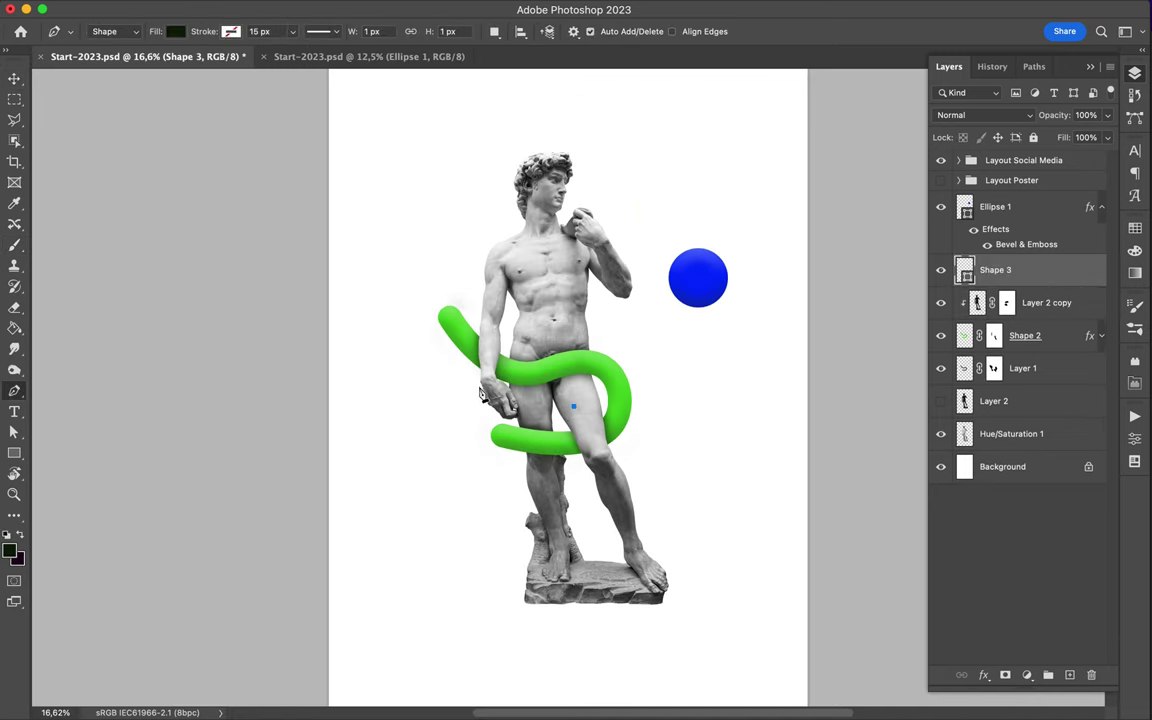
left_click_drag(580, 401, 518, 415)
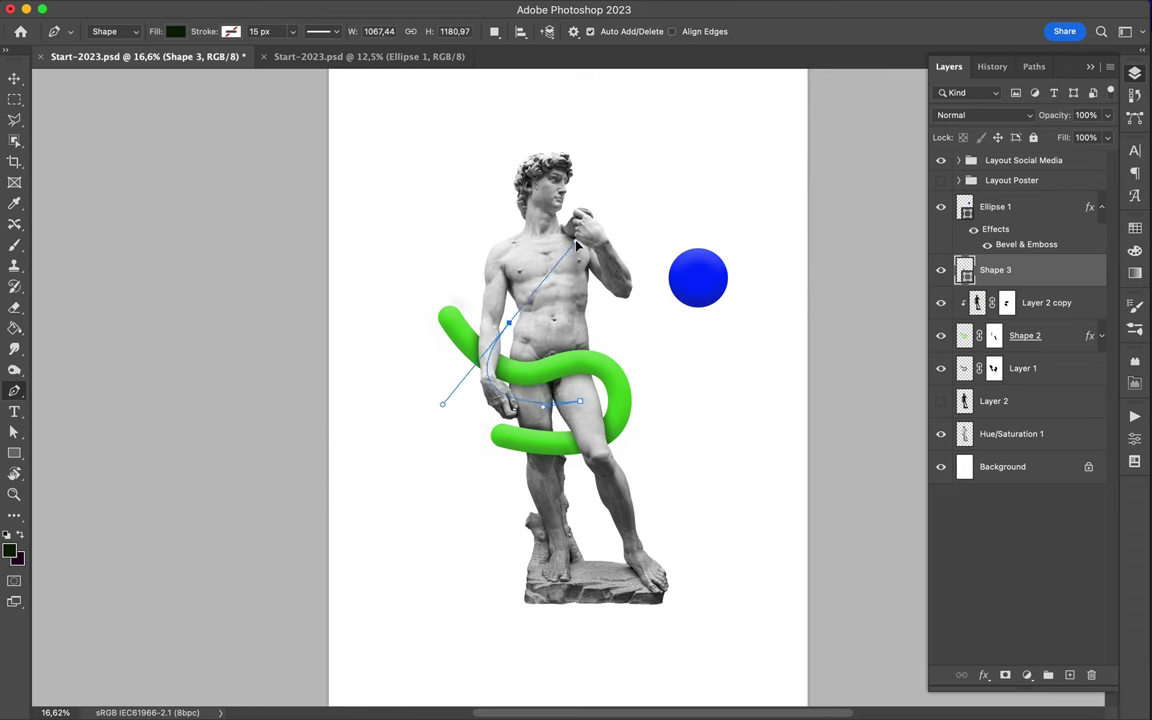
left_click_drag(480, 238, 474, 231)
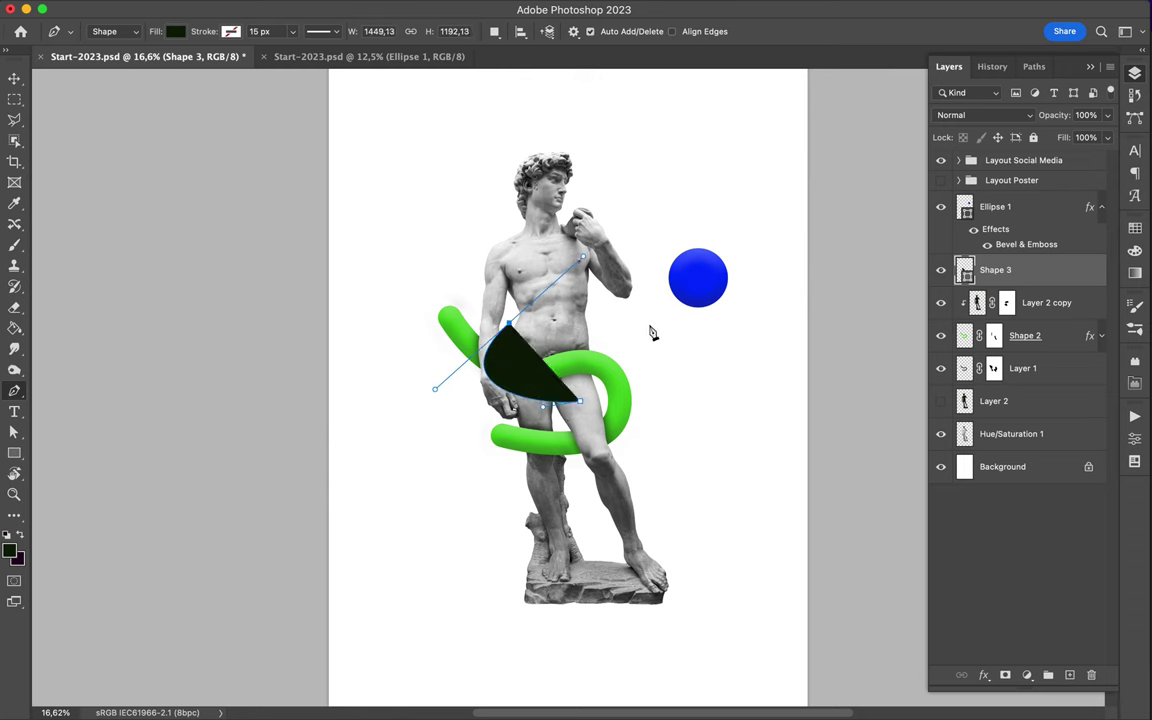
left_click_drag(603, 314, 603, 330)
left_click_drag(623, 237, 623, 268)
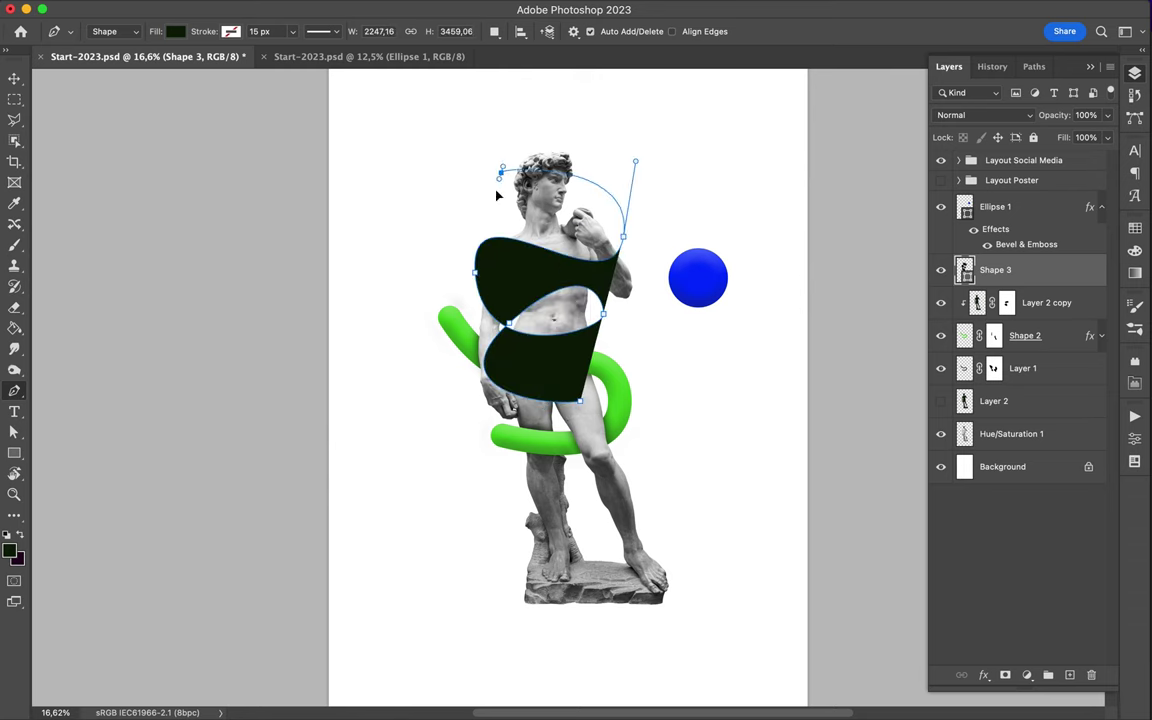
left_click_drag(500, 172, 504, 141)
Give the path no fill and a 95 px green stroke.
left_click(178, 35)
left_click(129, 57)
left_click(260, 31)
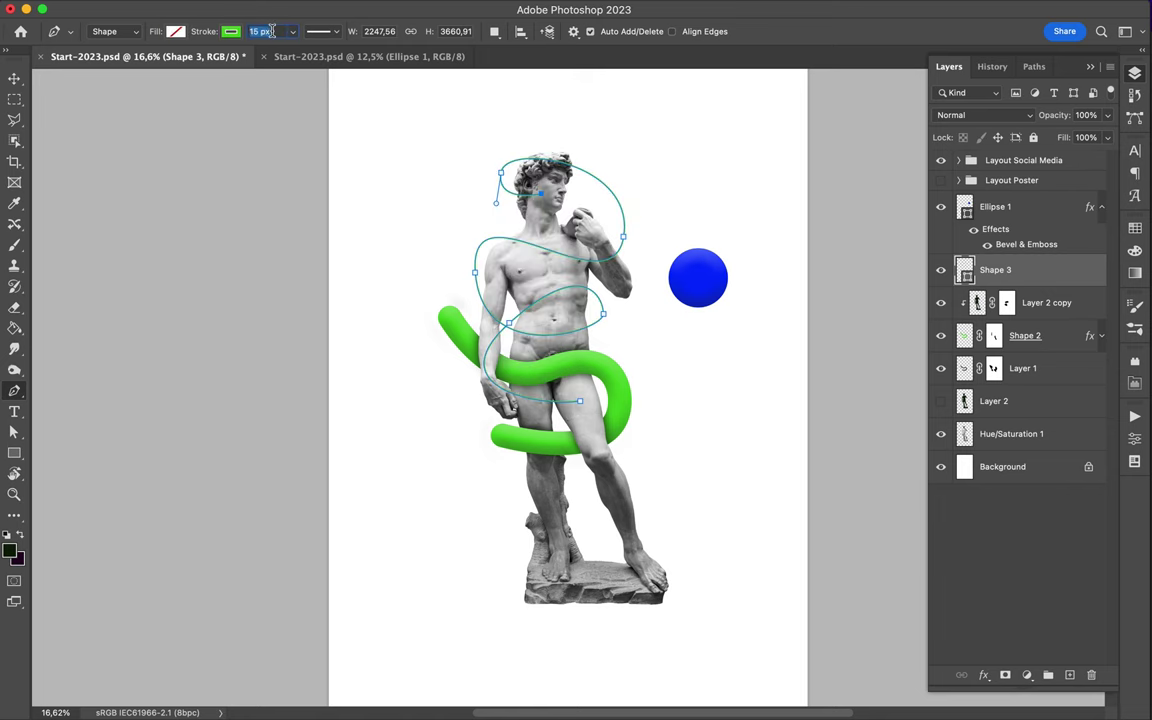
type("95")
left_click(320, 31)
scroll(568, 376, "up", 2)
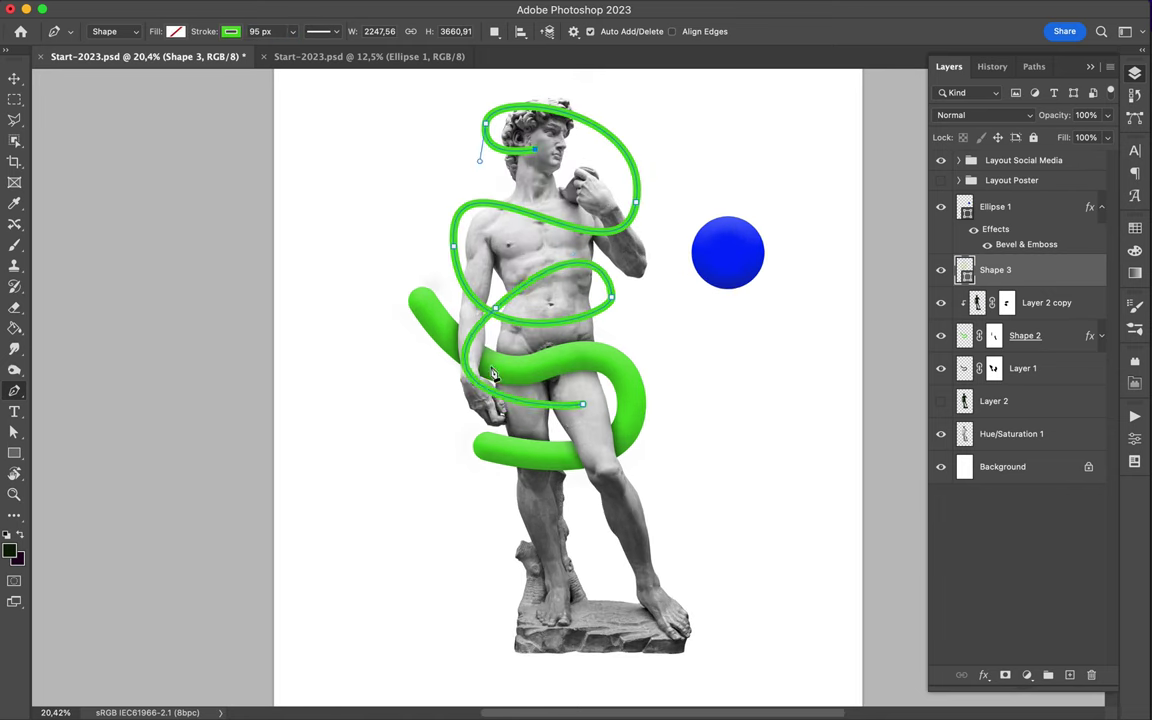
Reshape the tube's curve across the waist by moving an anchor and its handle.
key("a")
left_click(490, 333)
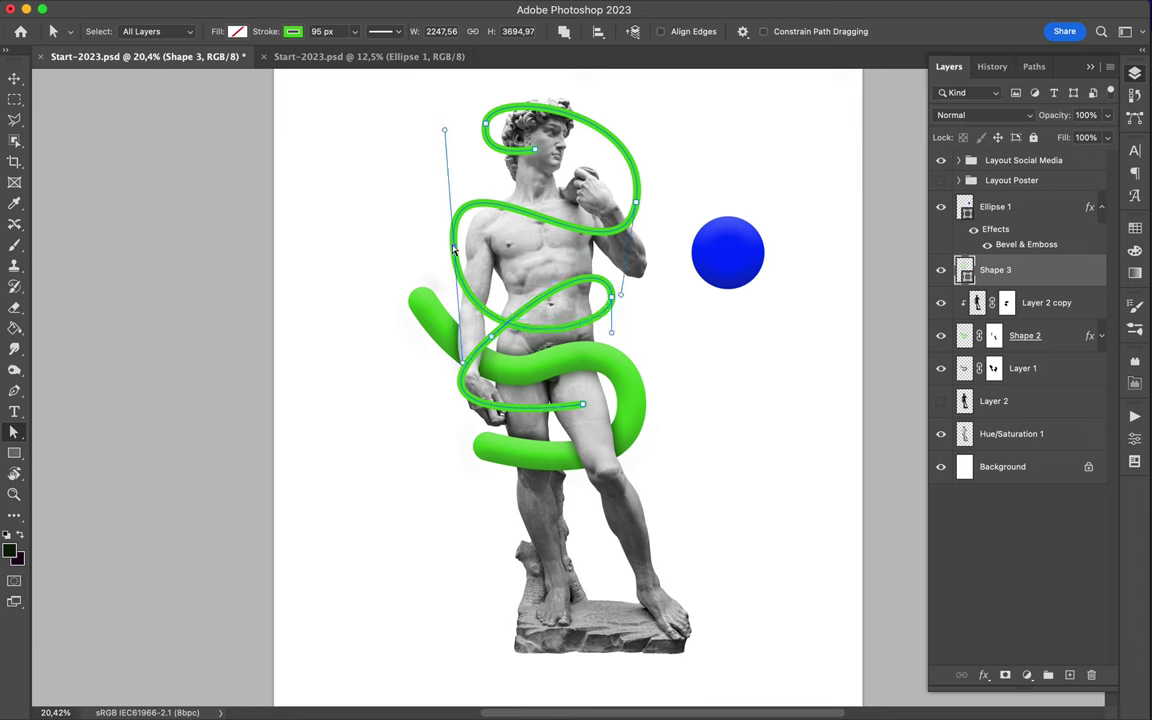
left_click_drag(493, 320, 403, 401)
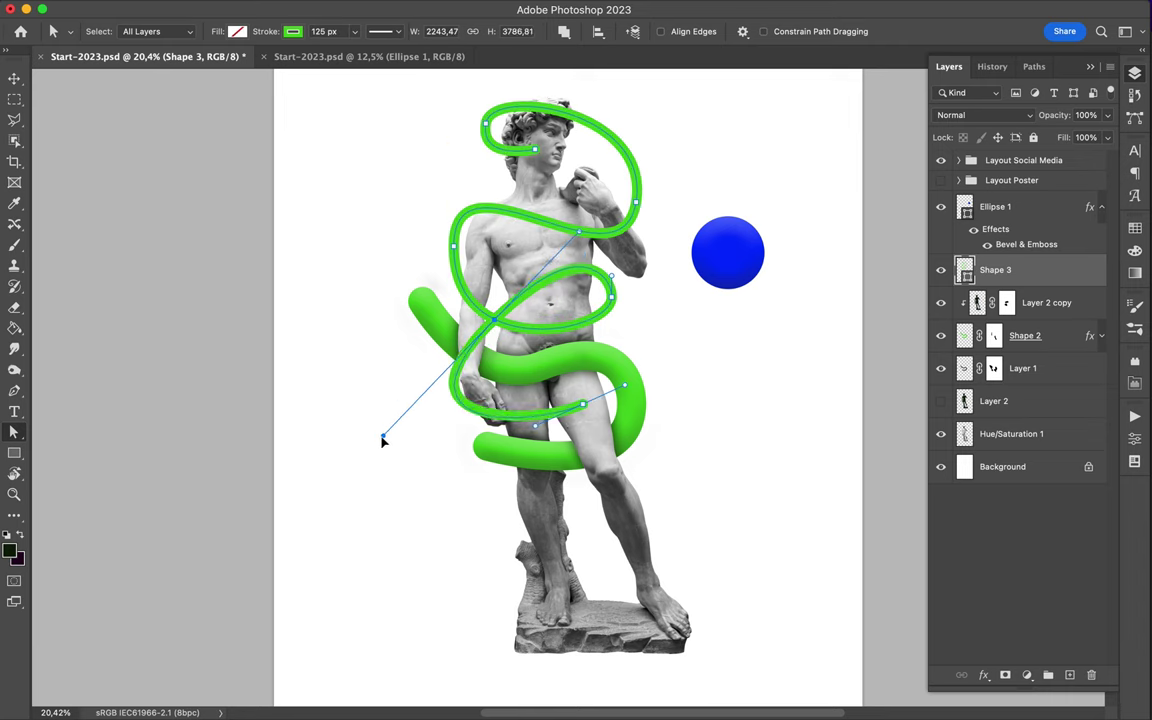
left_click_drag(399, 455, 391, 460)
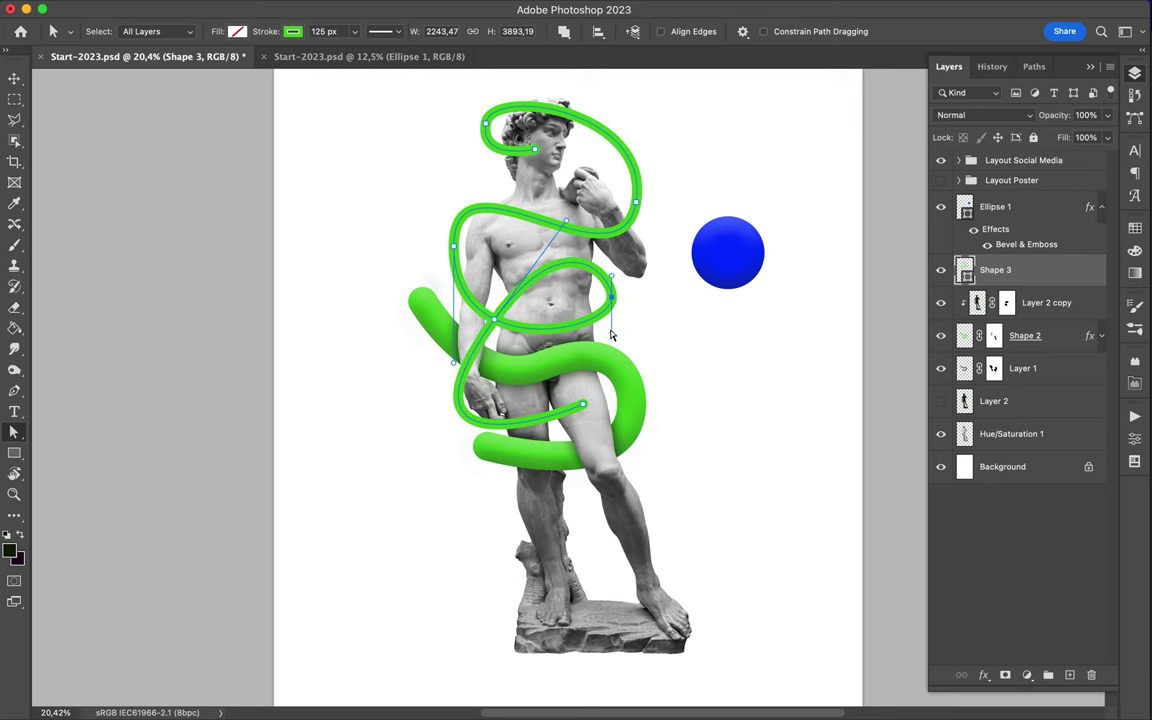
Paste the ball's bevel style onto Shape 3 and add a layer mask to it.
right_click(975, 270)
left_click(848, 550)
left_click(963, 470, "ctrl")
scroll(568, 385, "up", 3)
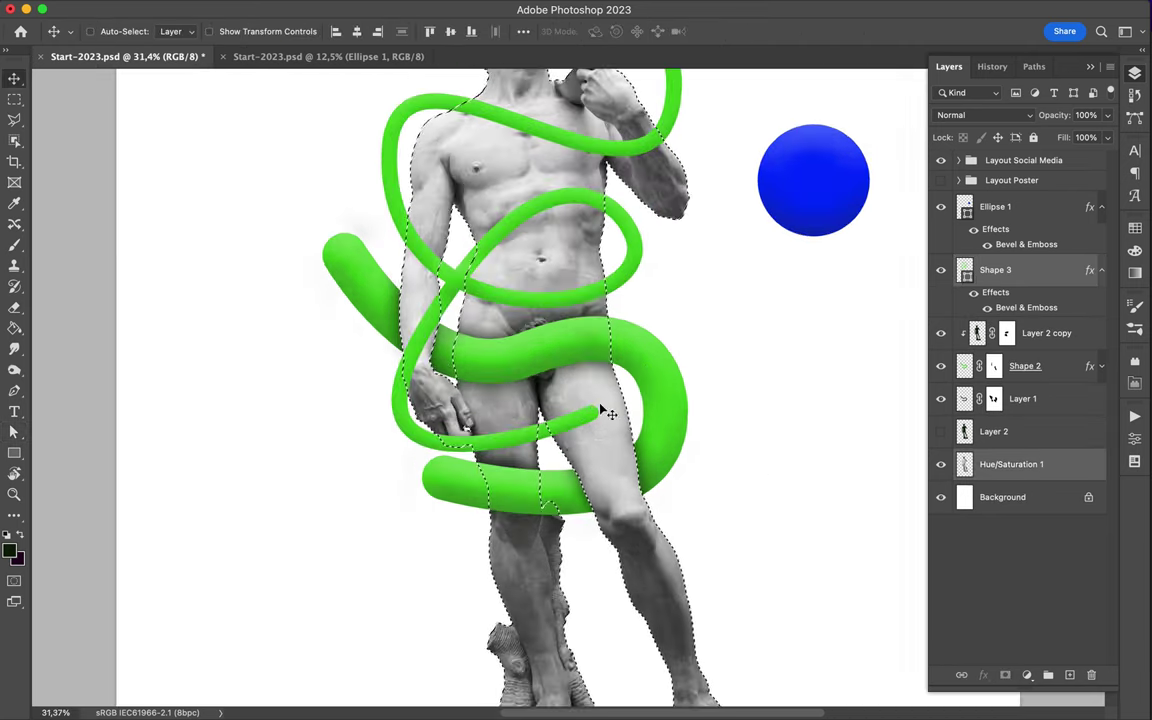
key("m")
key("ctrl+j")
left_click(1000, 305)
left_click(1005, 675)
Hide the tube over the torso with a hard round brush, resized to 41 px.
key("b")
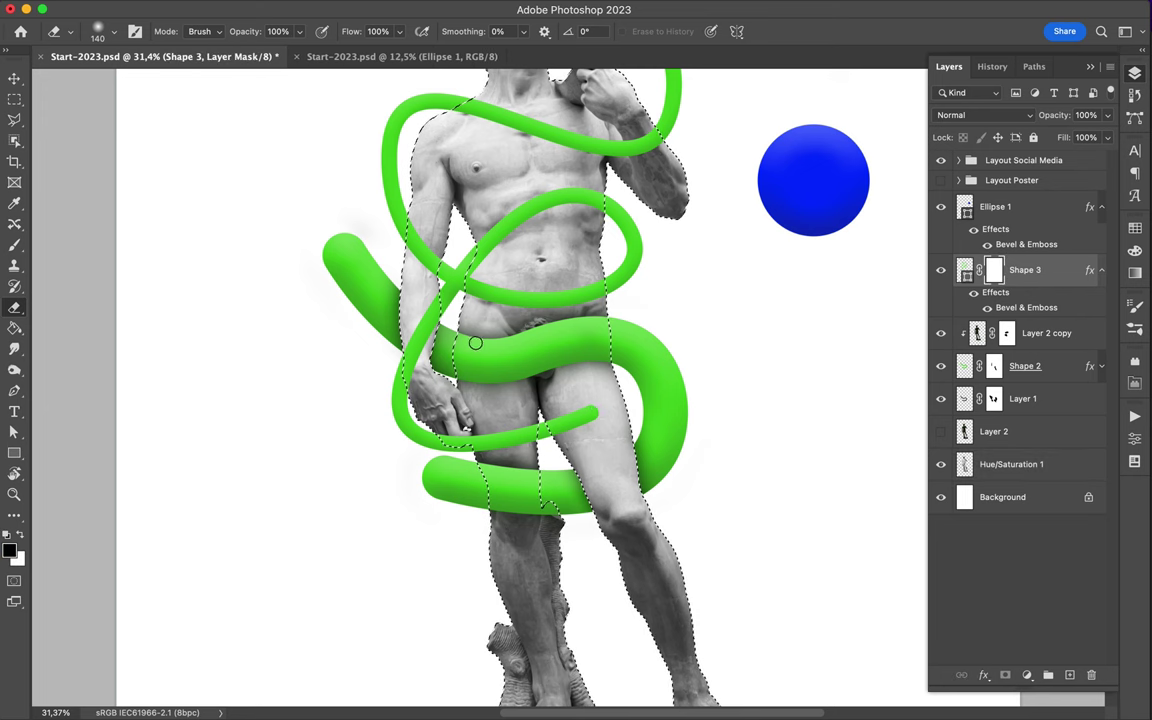
left_click(110, 31)
left_click(515, 381)
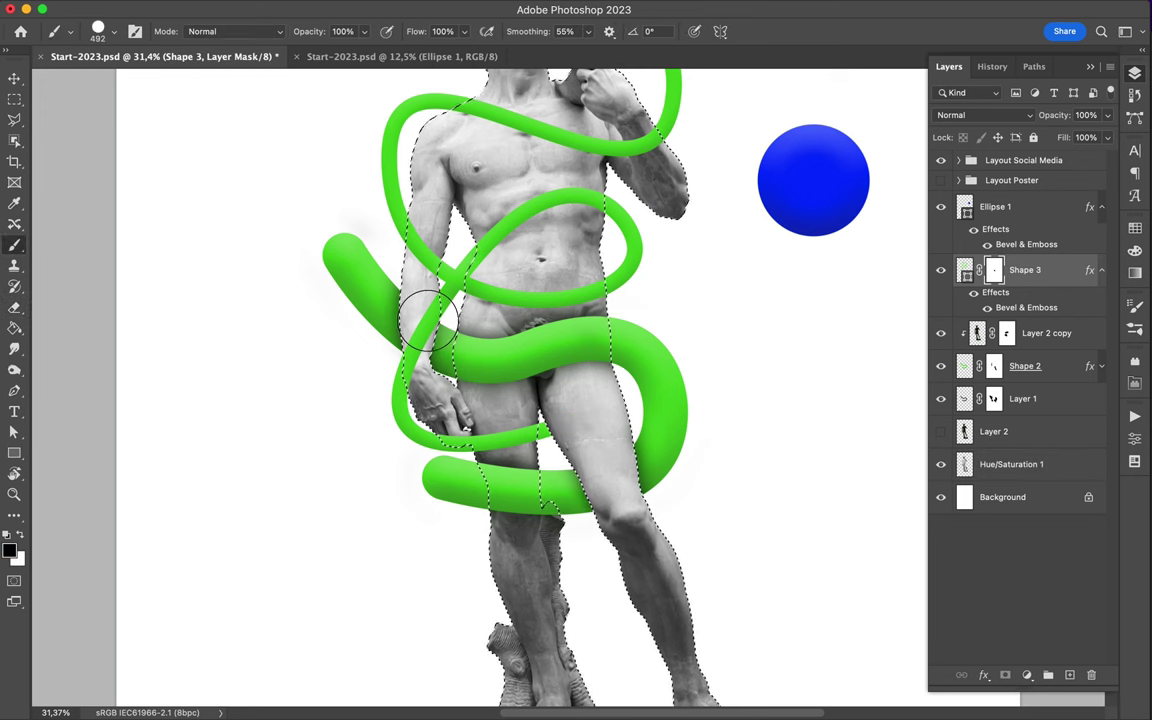
mouse_move(490, 292)
left_mouse_down()
mouse_move(527, 278)
mouse_move(459, 213)
left_mouse_up()
scroll(460, 213, "up", 3)
scroll(673, 244, "up", 3, "alt")
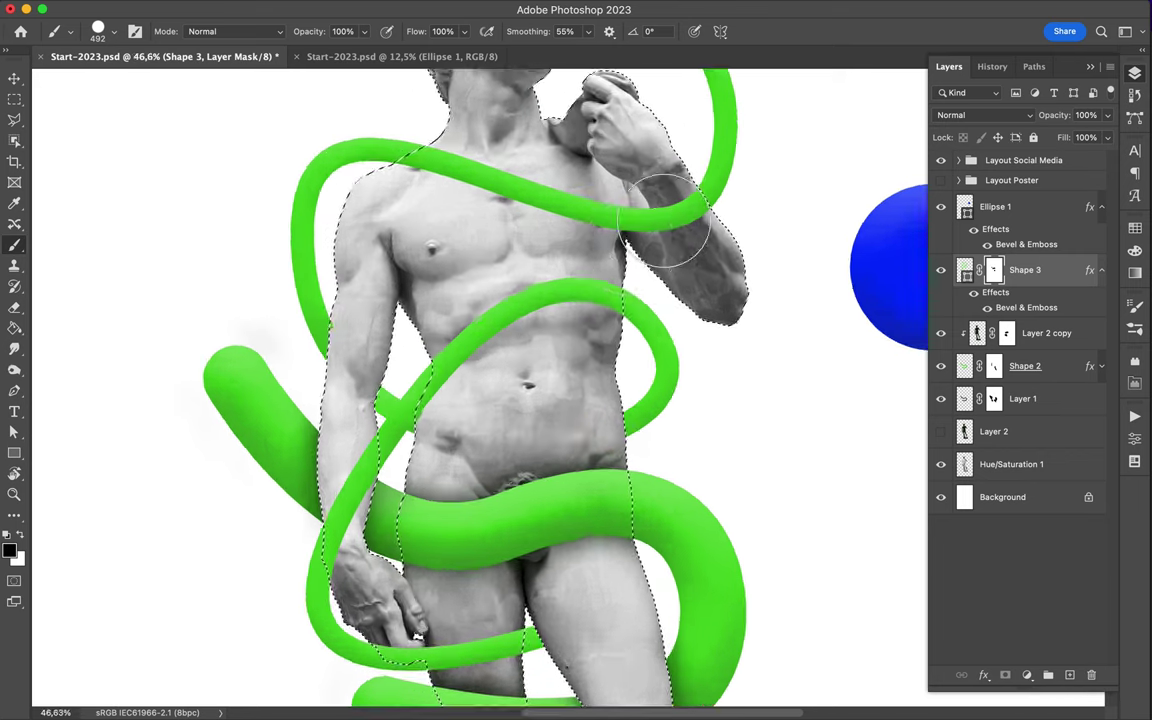
scroll(771, 116, "up", 4, "alt")
scroll(778, 228, "up", 3, "alt")
scroll(778, 228, "up", 3, "alt")
right_click(815, 180)
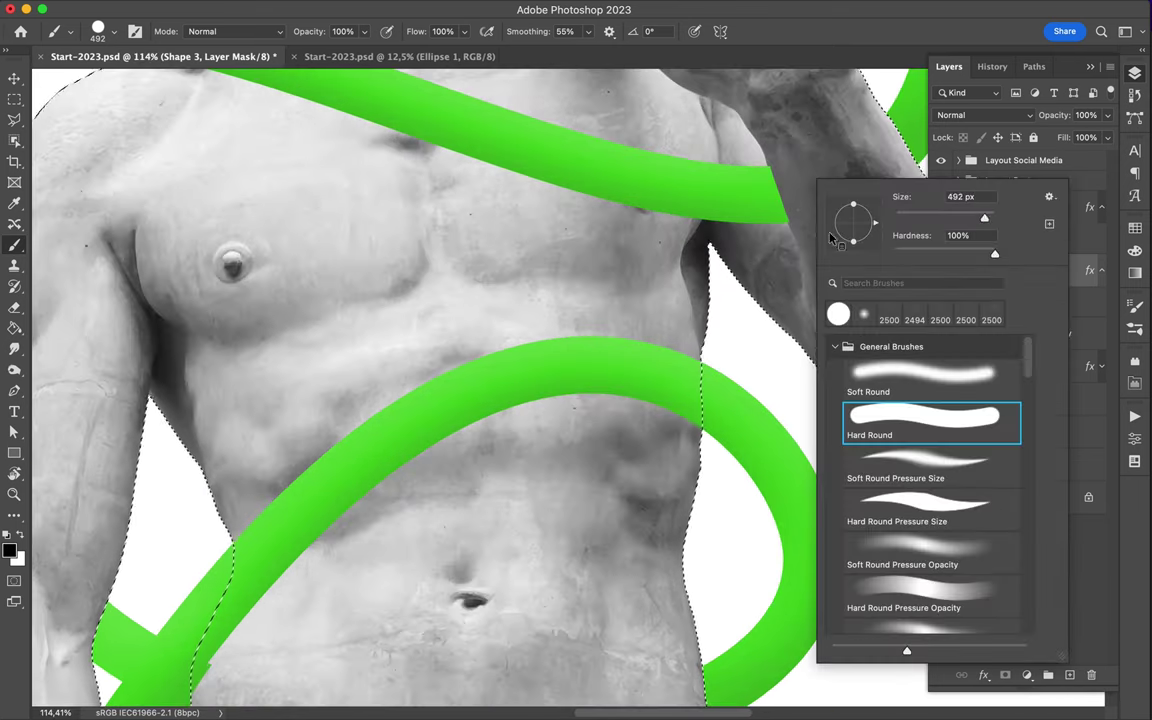
type("41")
key("Return")
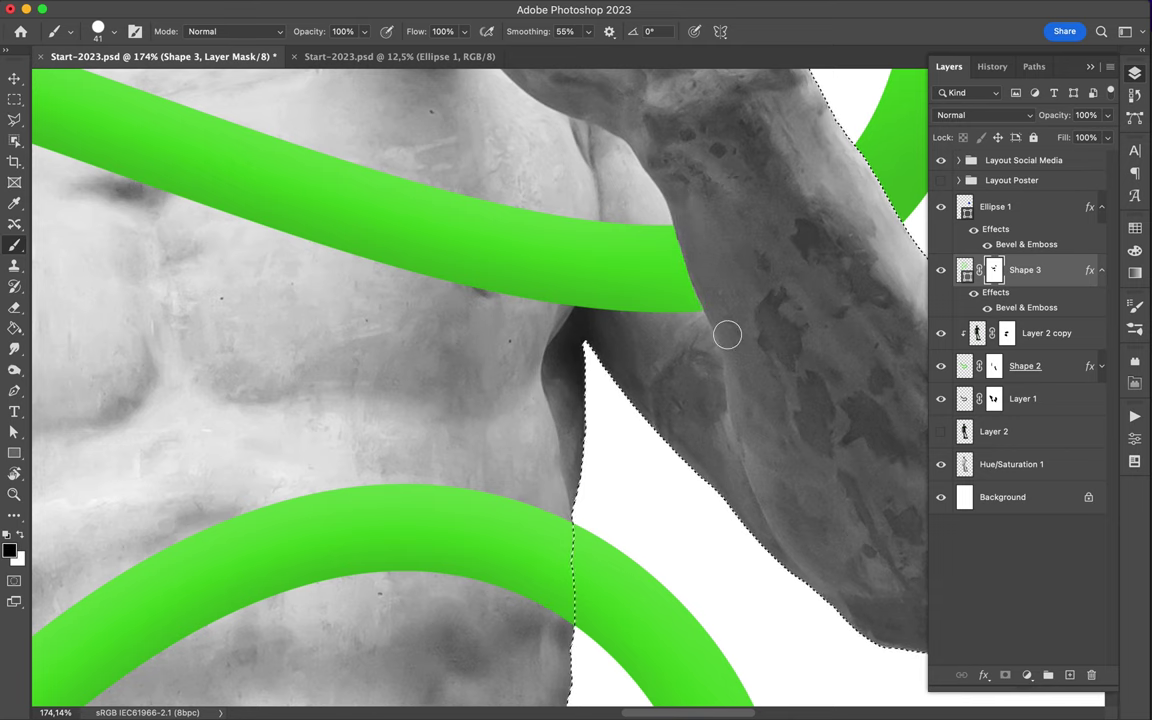
Swap paint colours, fit the poster on screen and set the brush to 268 px.
scroll(676, 368, "up", 3, "alt")
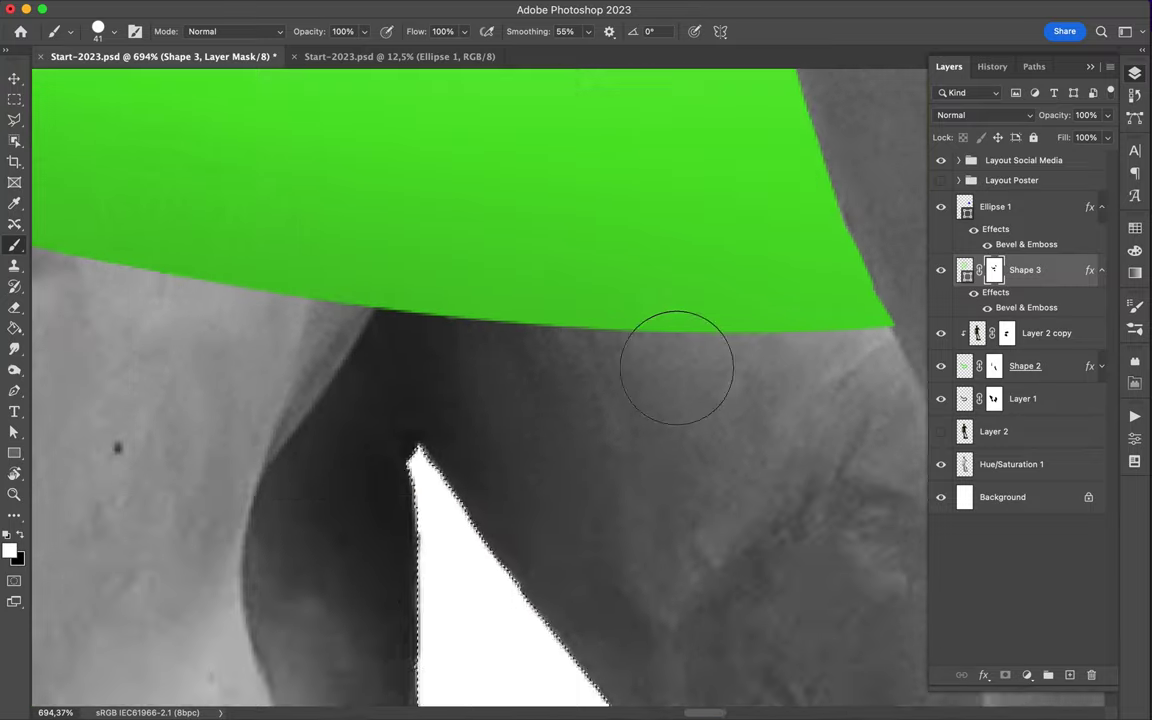
scroll(779, 458, "up", 2, "alt")
key("x")
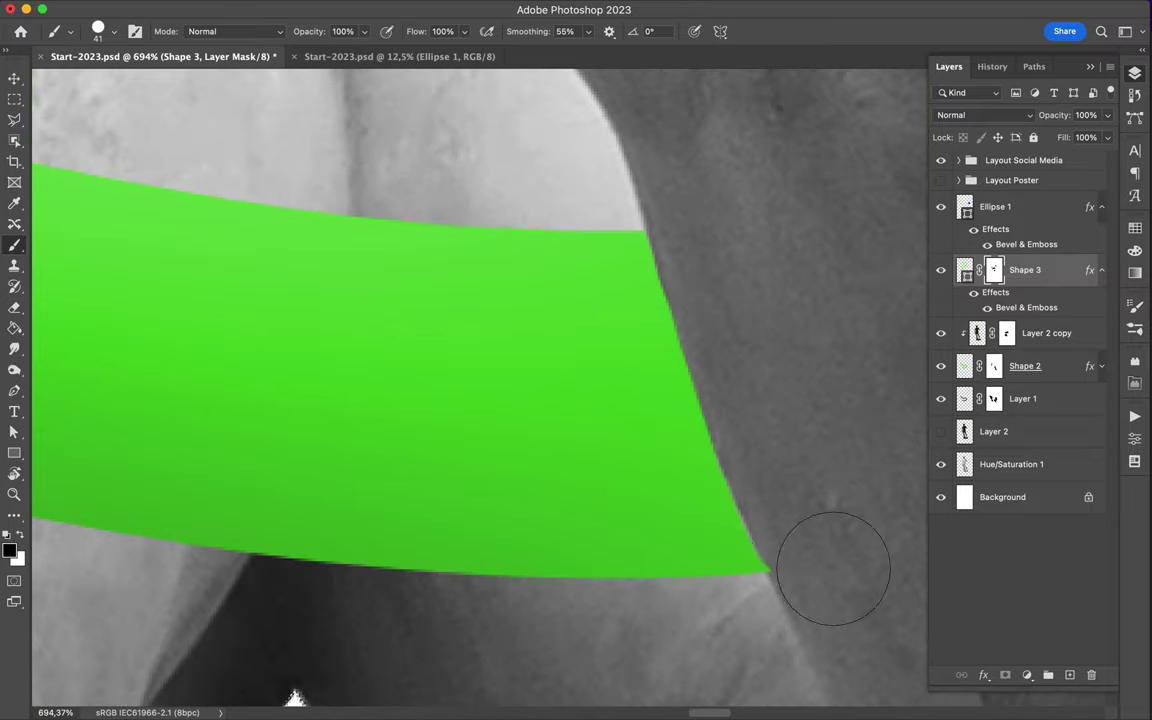
key("super+0")
right_click(557, 222)
type("268")
key("Return")
Reshape the tube's curve over the hips with the Direct Selection tool.
scroll(567, 390, "up", 2)
key("a")
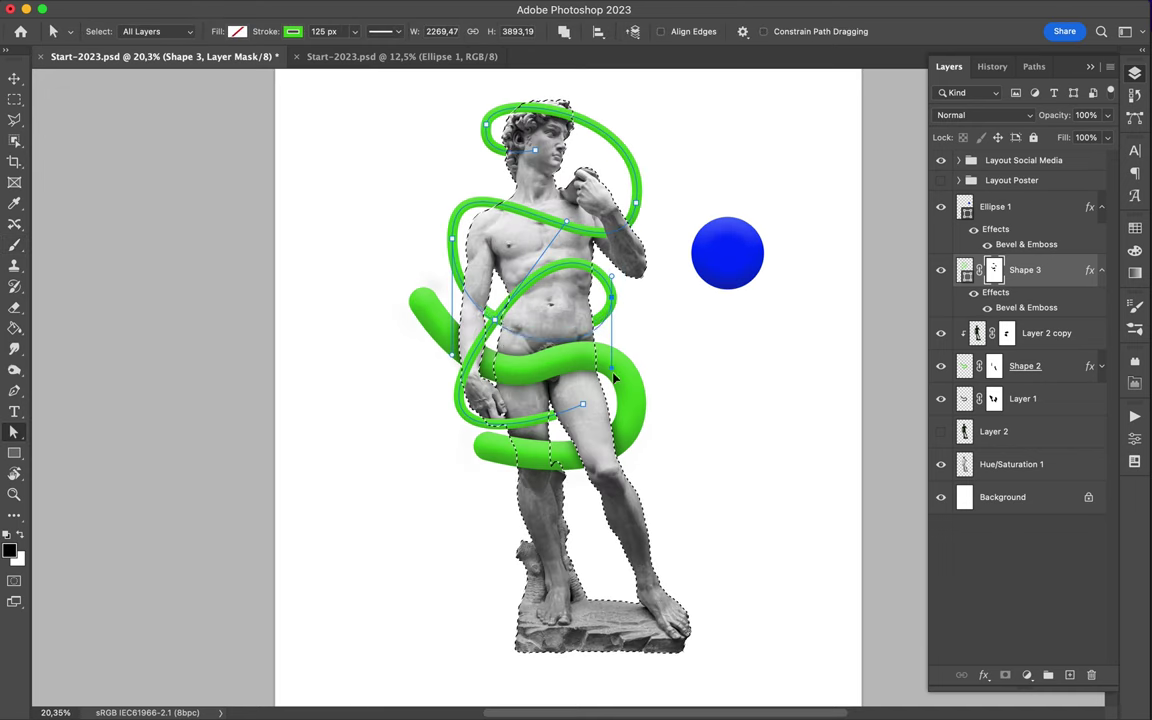
left_click_drag(614, 392, 391, 446)
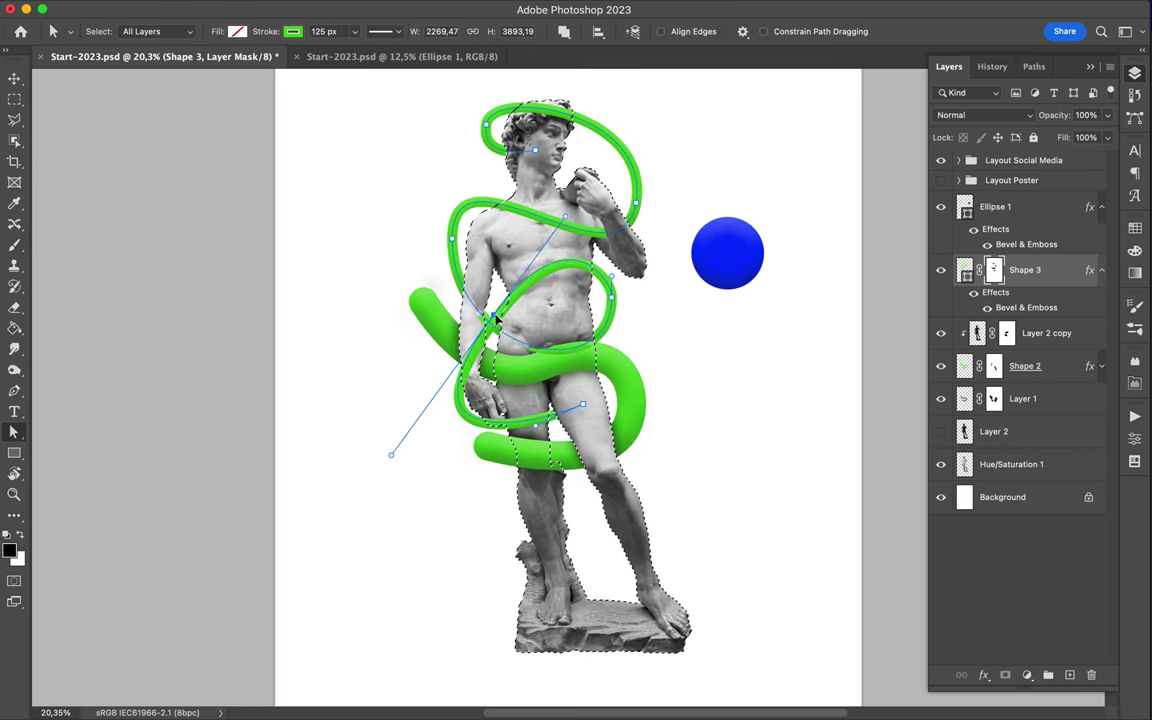
scroll(530, 318, "up", 3)
key("b")
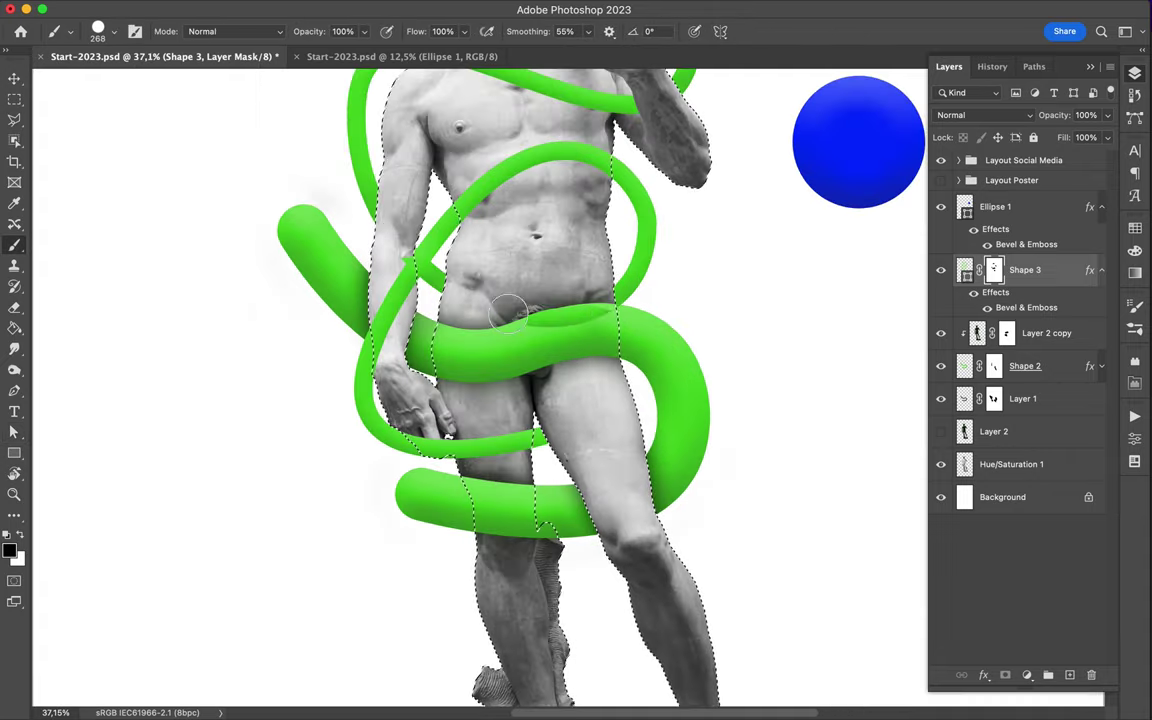
scroll(372, 270, "up", 3)
scroll(560, 320, "down", 1)
scroll(560, 320, "down", 1)
Load the tube's outline as a selection and create a new layer above it.
key("a")
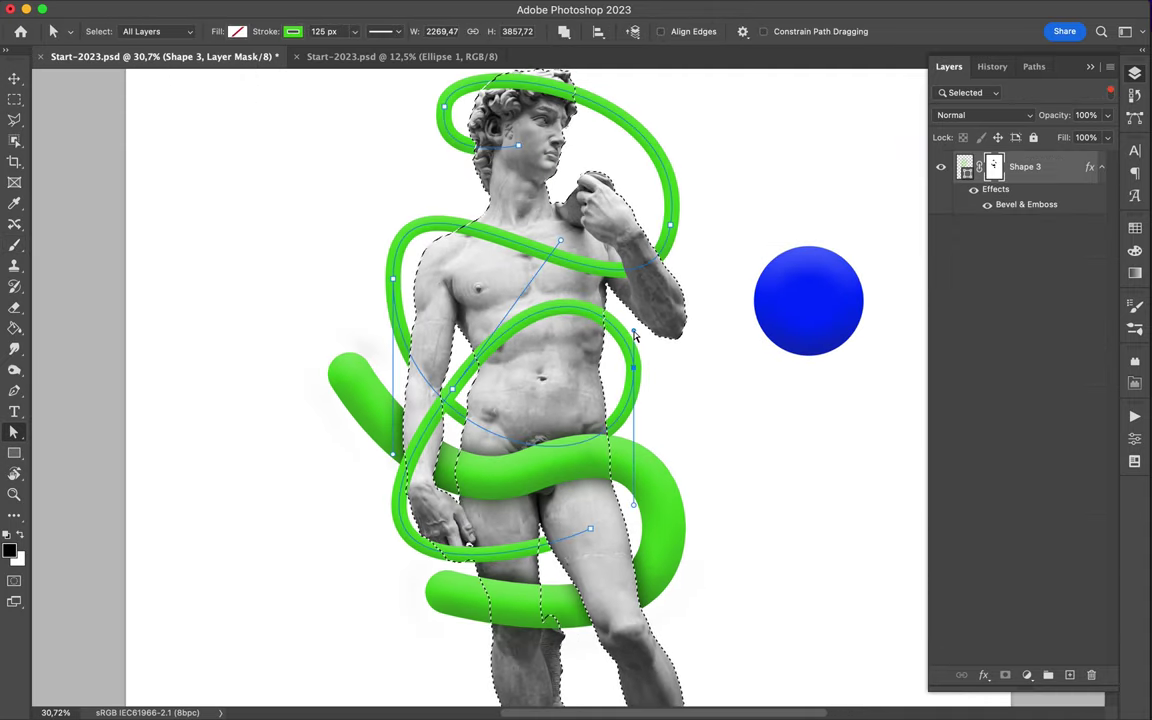
key("m")
scroll(570, 389, "down", 1)
left_click(1110, 93)
key("ctrl+shift+alt+n")
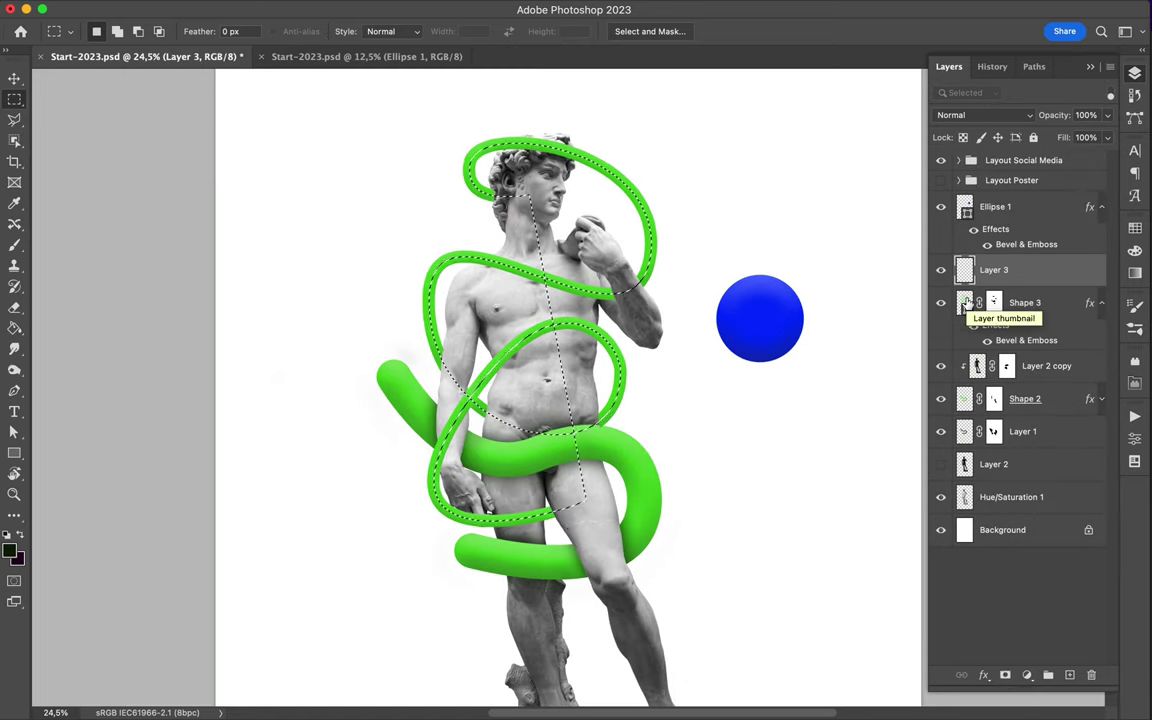
Fill the tube outline with black on a new layer and blur it into a soft shadow.
right_click(966, 300)
key("Escape")
left_click(960, 270)
key("g")
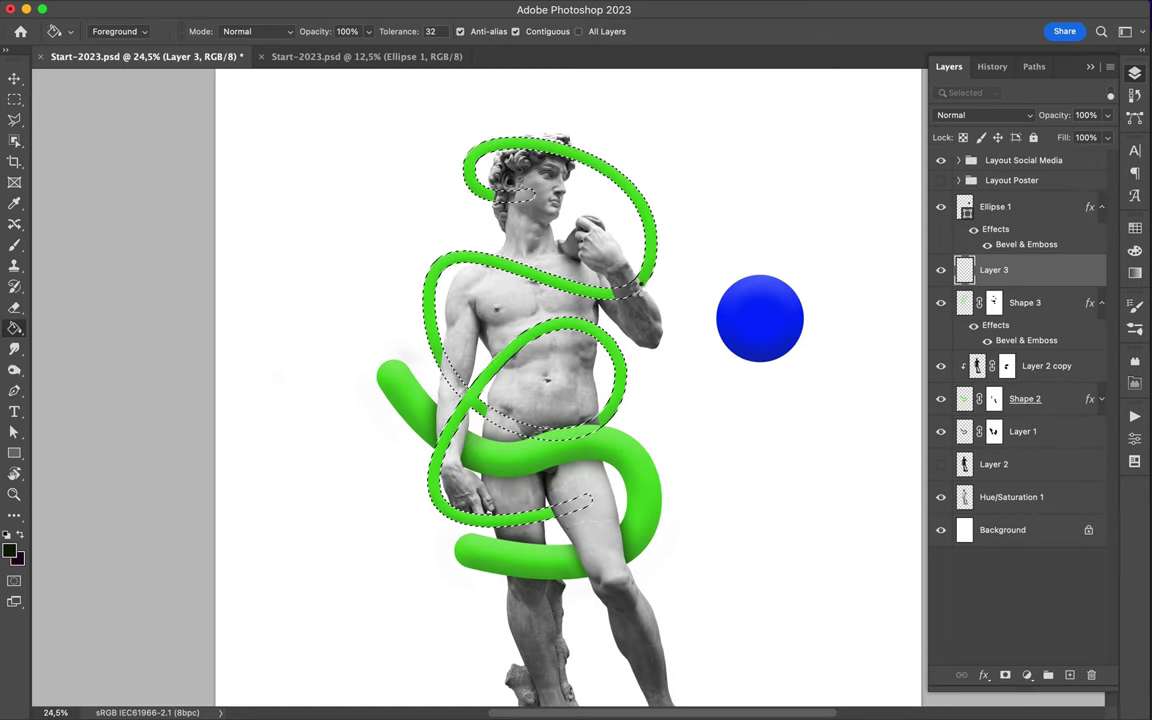
key("alt+BackSpace")
key("m")
key("ctrl+d")
left_click(373, 8)
left_click(411, 28)
Move the shadow layer below the tube and paint its mask to hide it over the statue.
left_click_drag(993, 270, 1049, 352)
key("ctrl+alt+m")
key("b")
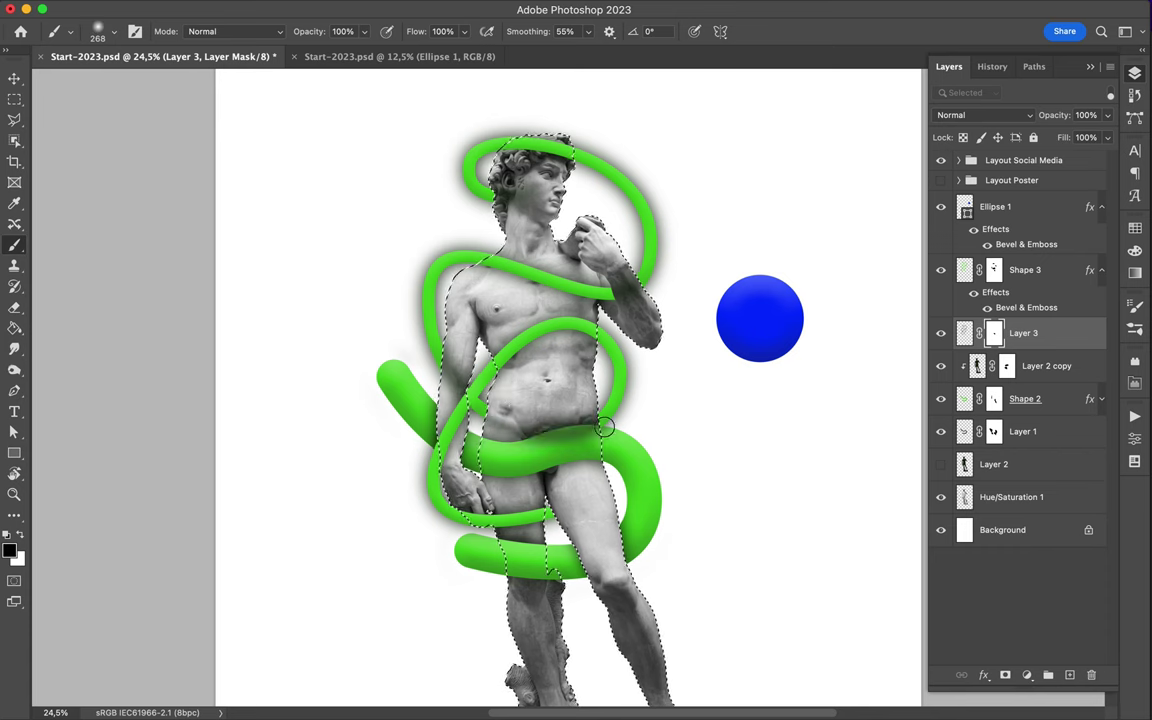
left_click_drag(493, 424, 534, 440)
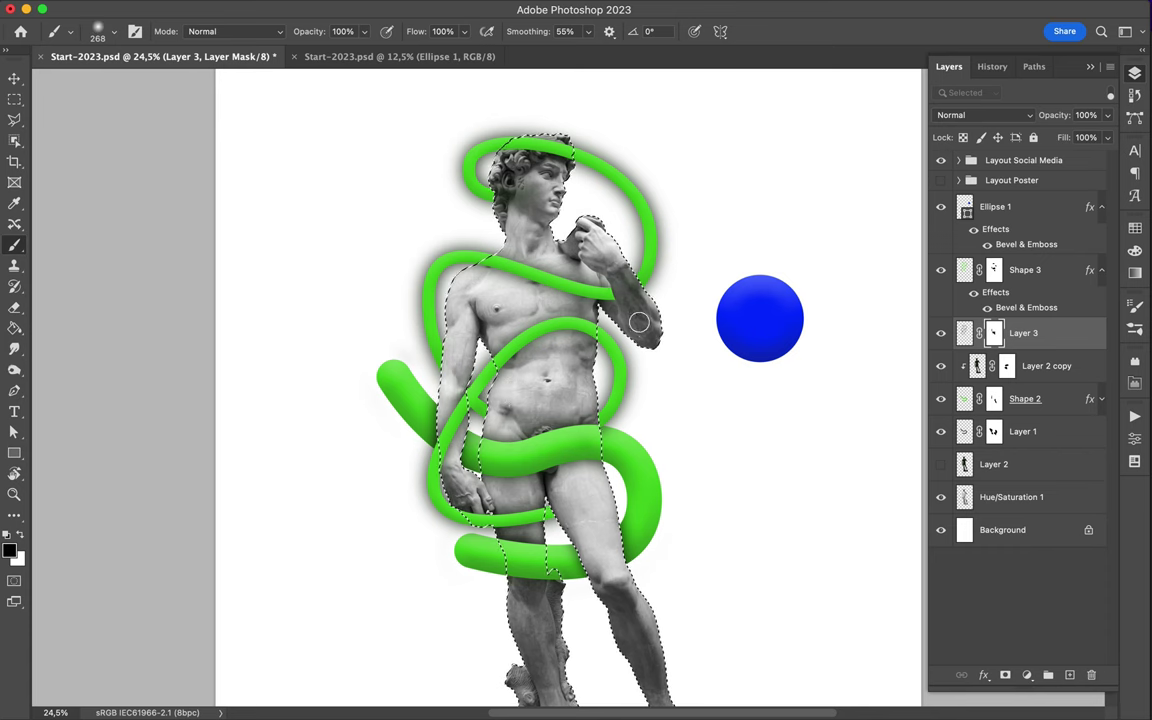
key("ctrl+0")
right_click(796, 250)
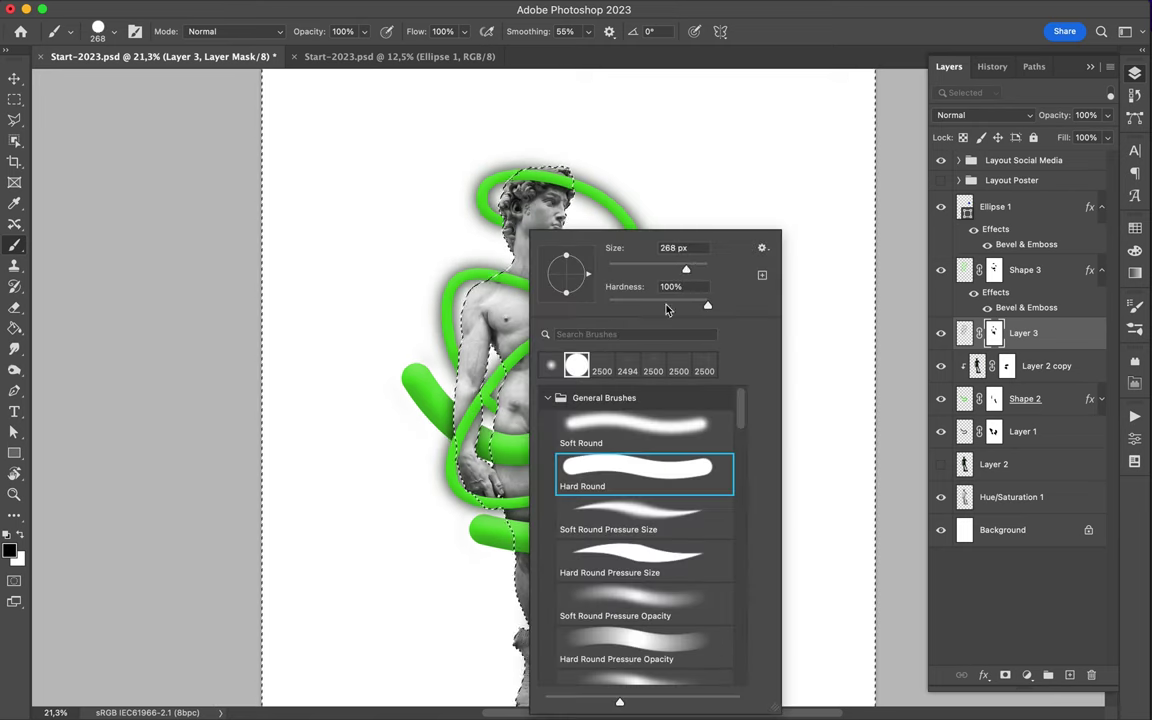
key("Escape")
left_click_drag(681, 321, 578, 501)
key("ctrl+d")
key("m")
scroll(632, 318, "up", 3)
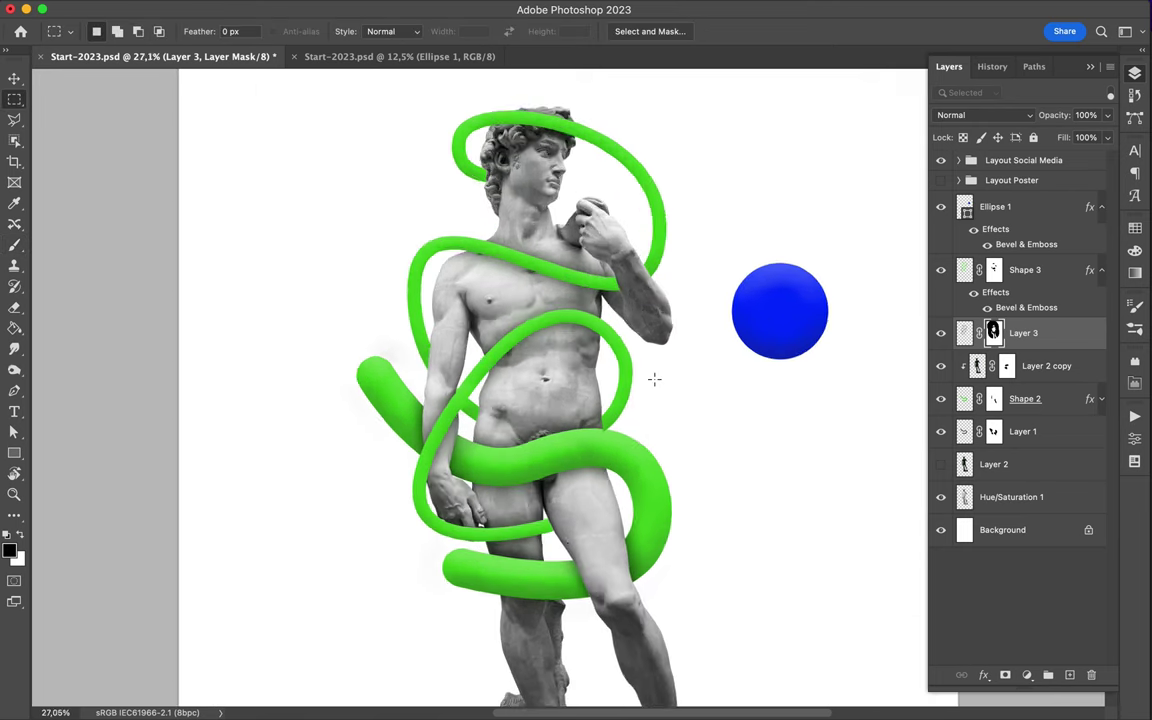
scroll(653, 378, "down", 1)
key("v")
scroll(365, 118, "up", 5)
Erase the tube's layer mask around the statue's hip.
scroll(370, 120, "up", 3)
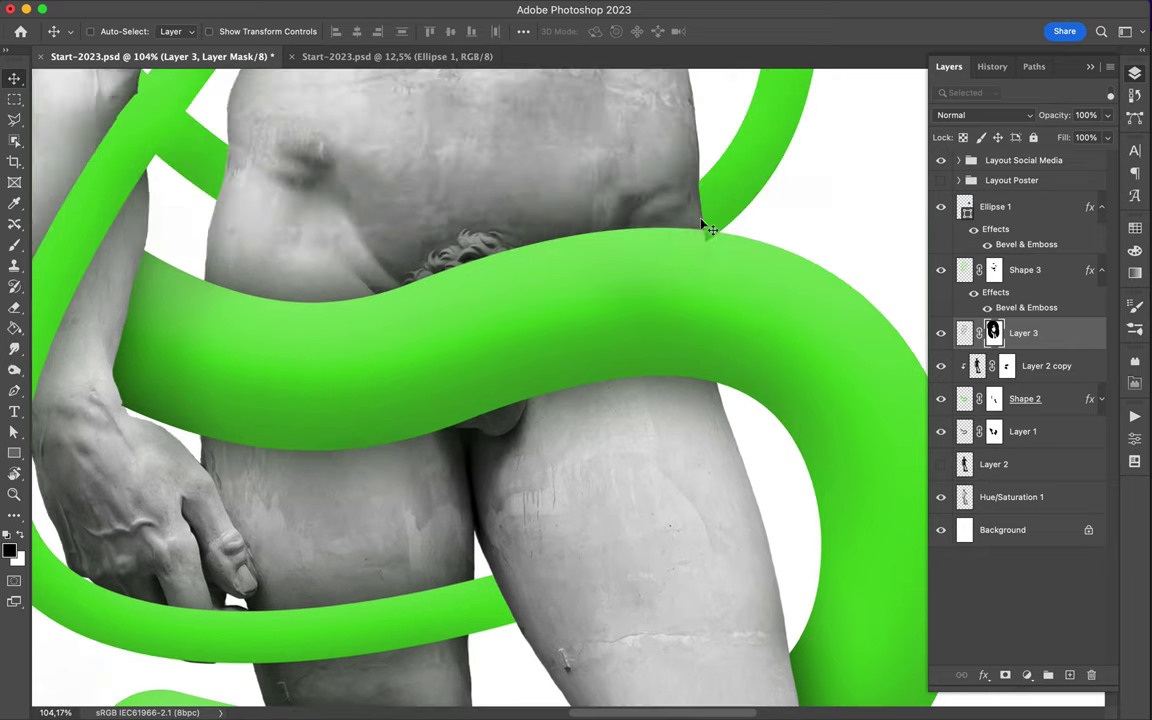
key("e")
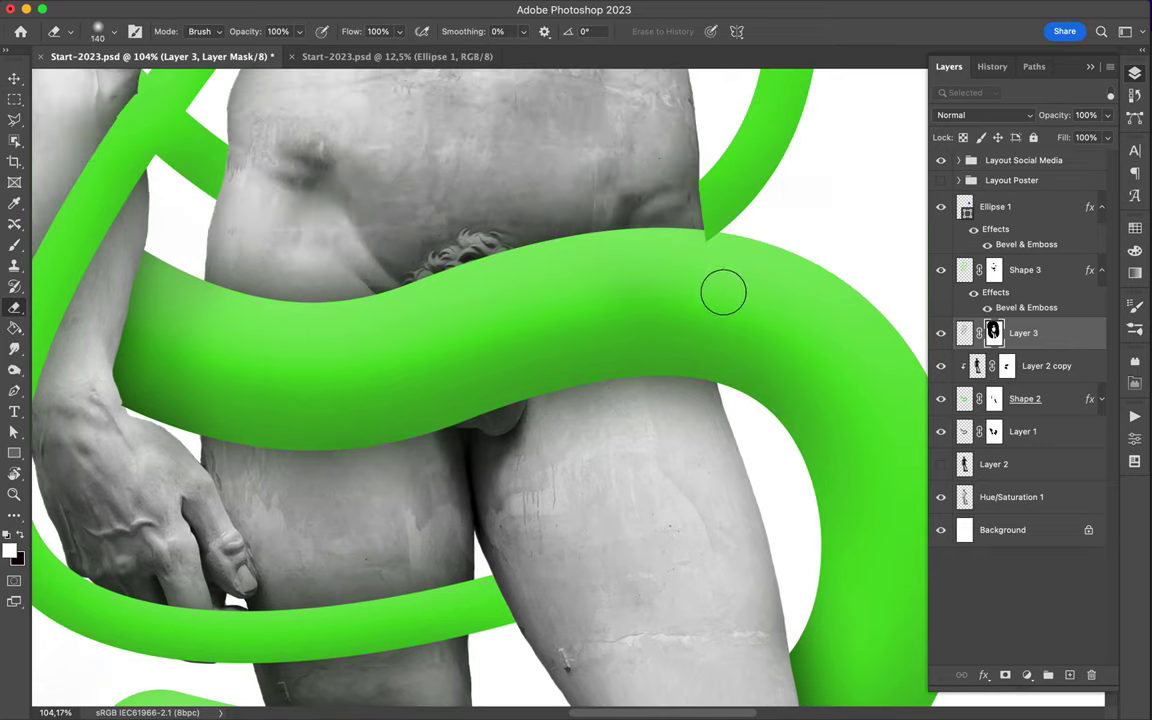
key("alt+]")
scroll(676, 239, "up", 2)
right_click(139, 170)
scroll(185, 128, "up", 2)
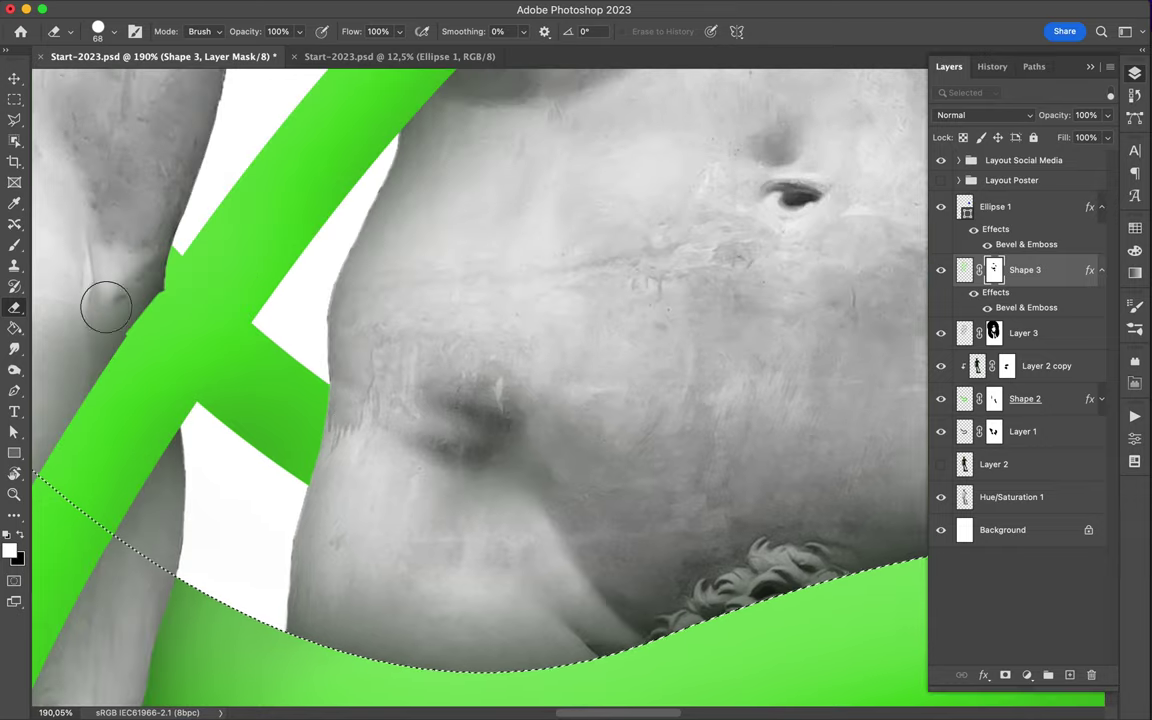
key("super+2")
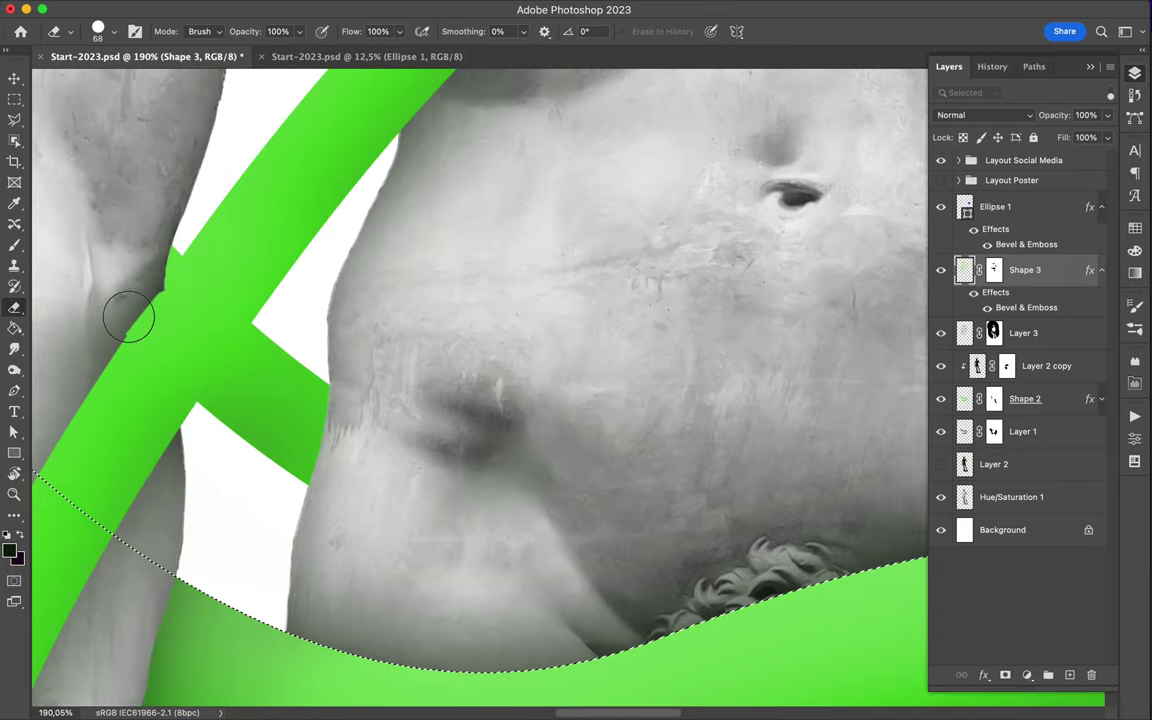
left_click(28, 533)
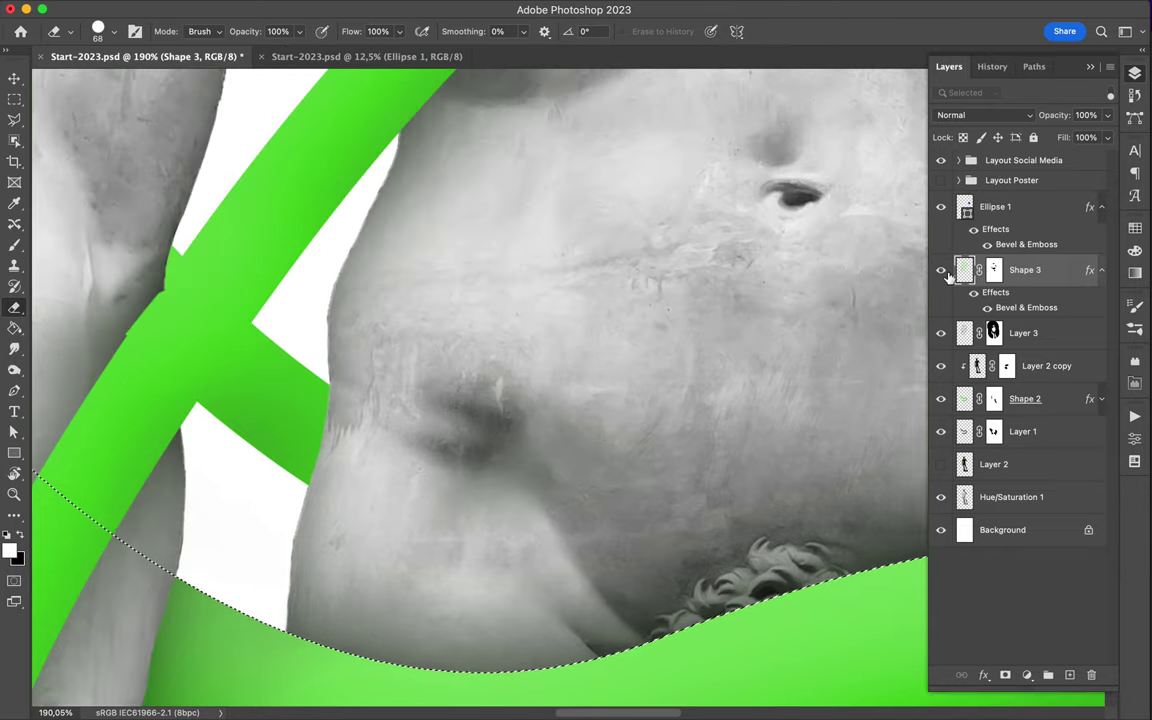
Swap the paint colours and set a 22 px brush for touching up the tube mask near the thigh.
key("super+backslash")
scroll(240, 351, "left", 5)
key("b")
right_click(334, 293)
key("Escape")
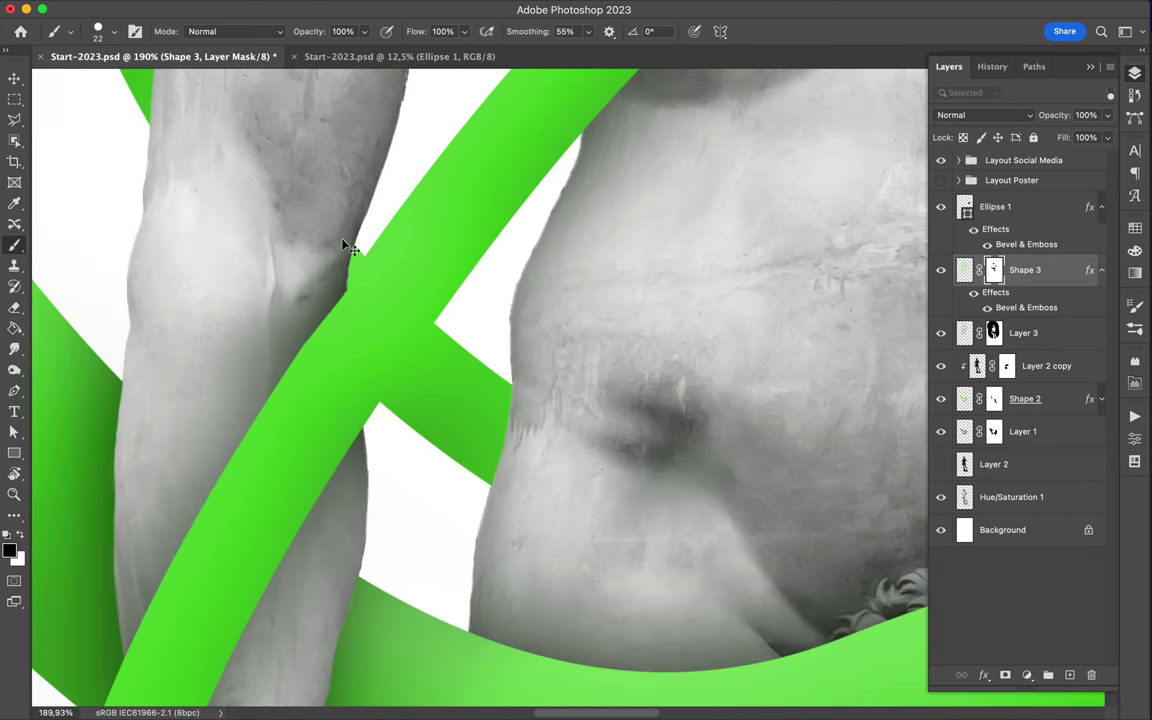
scroll(532, 434, "down", 3)
scroll(480, 380, "down", 5)
scroll(480, 380, "up", 2)
Move the duplicate statue layer above the tube, clip it, and target its mask.
left_click_drag(1057, 368, 1025, 283)
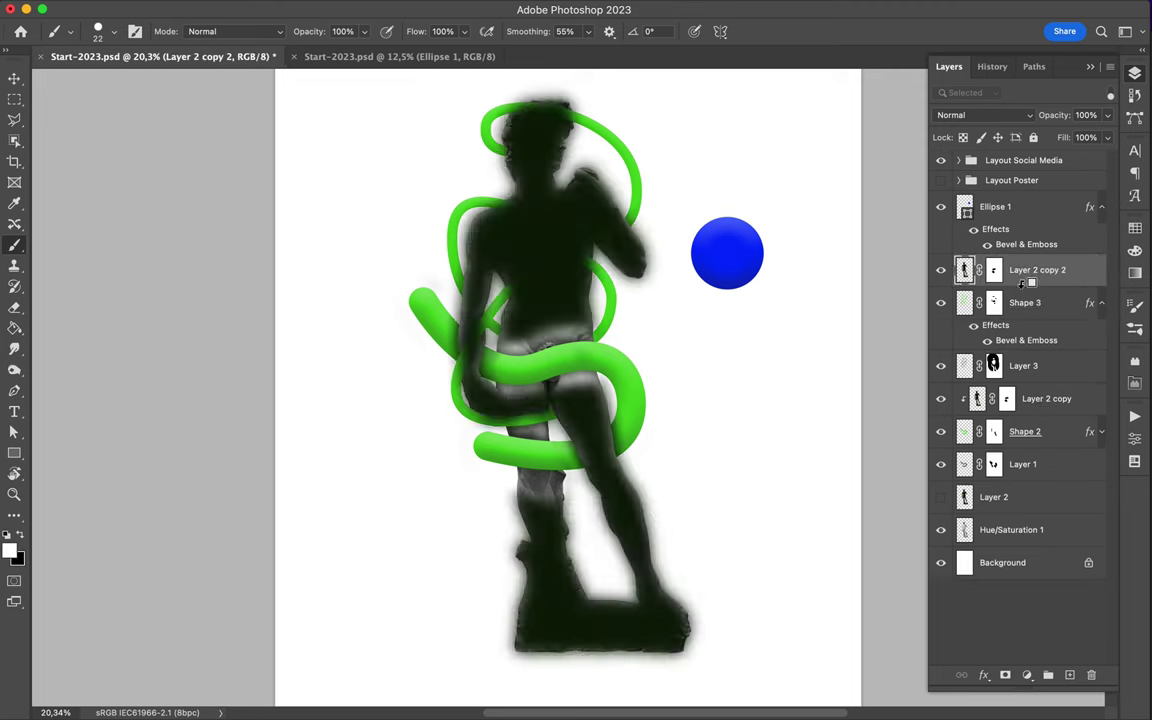
left_click(1030, 285, "alt")
scroll(565, 387, "up", 2)
key("e")
key("super+backslash")
right_click(491, 153)
key("Escape")
Paint the duplicate statue's mask around the arm with a 95 px hard brush.
key("b")
right_click(524, 155)
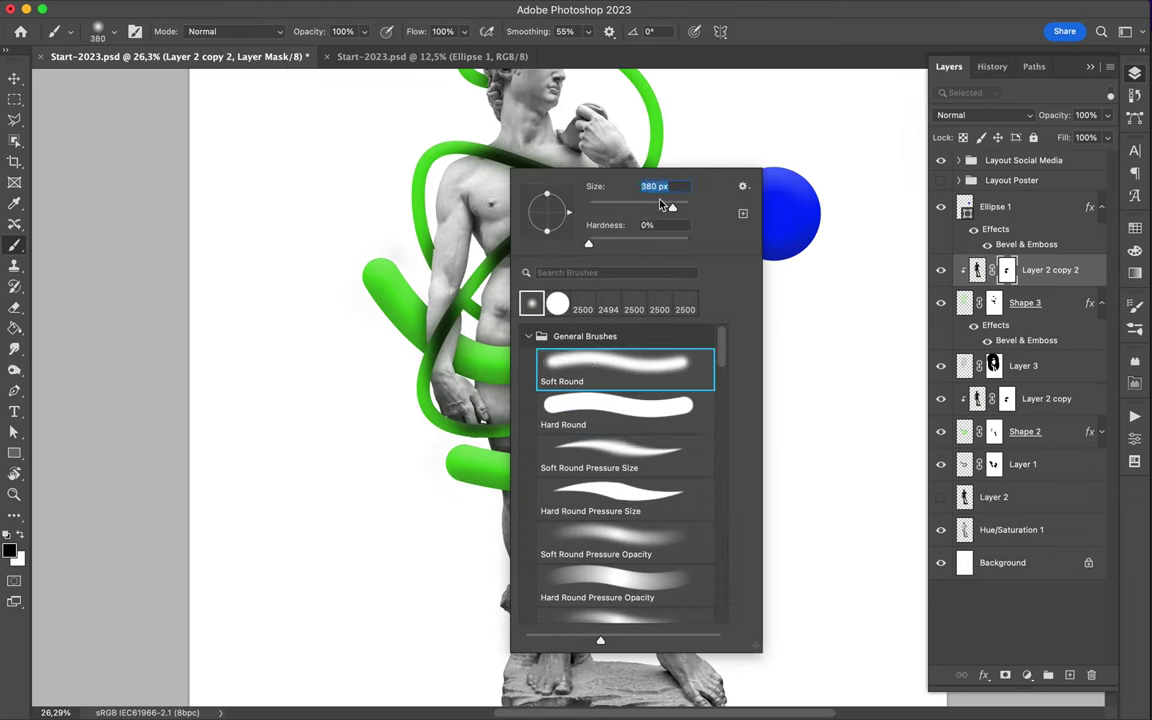
key("Return")
scroll(585, 180, "up", 2)
scroll(560, 260, "up", 2)
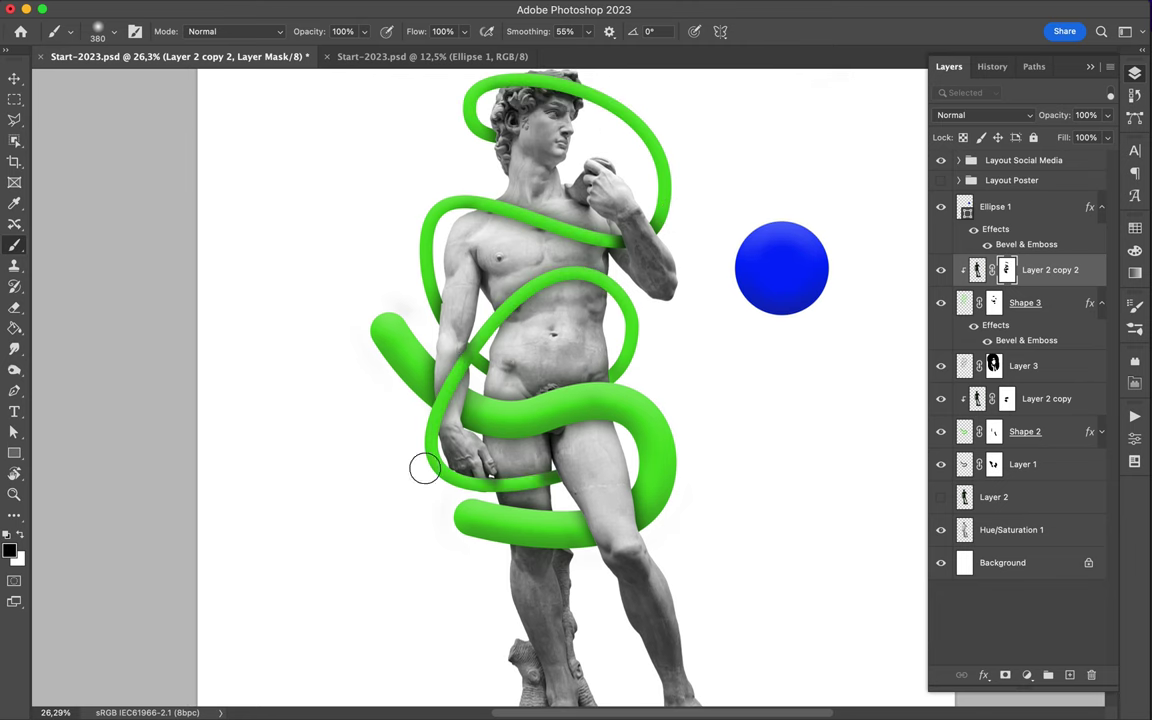
scroll(426, 437, "up", 3)
right_click(390, 320)
key("Escape")
scroll(390, 320, "up", 3)
right_click(384, 325)
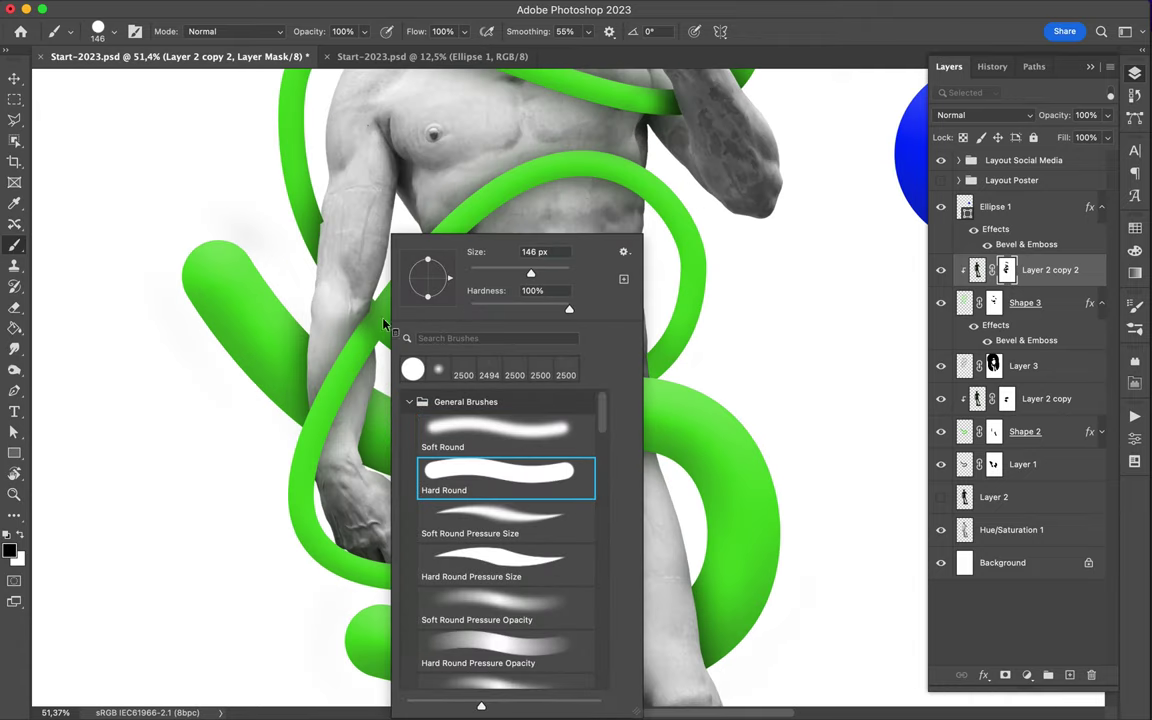
type("95")
key("Return")
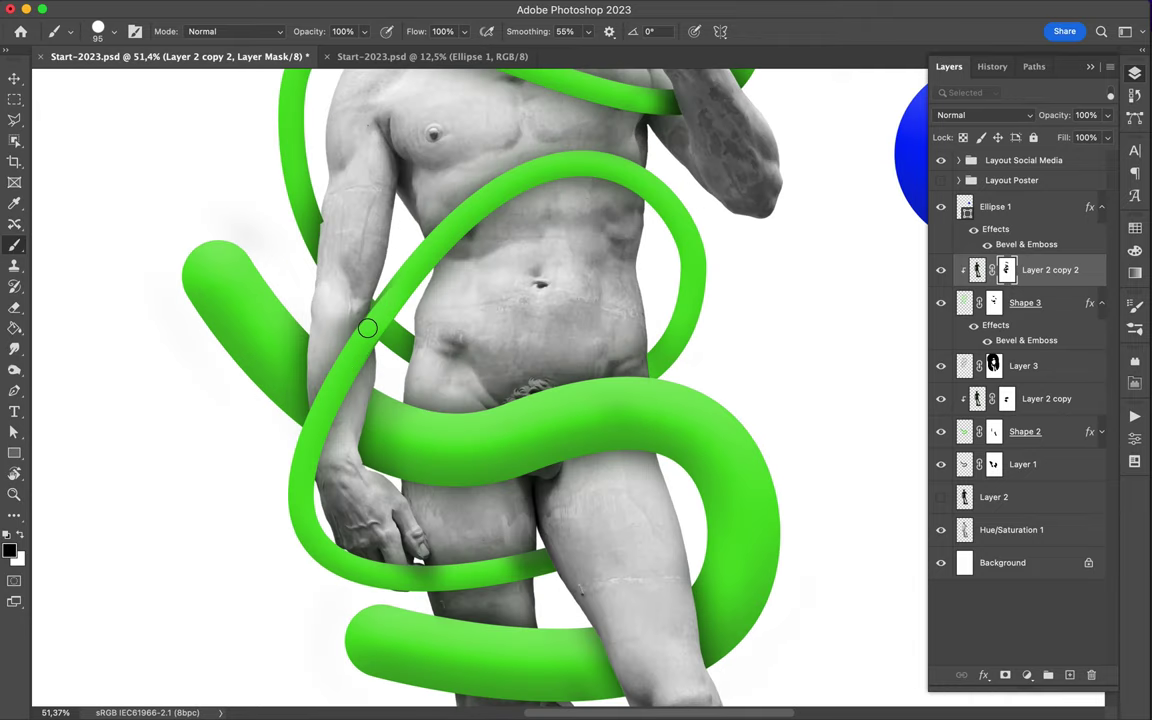
scroll(367, 328, "up", 2)
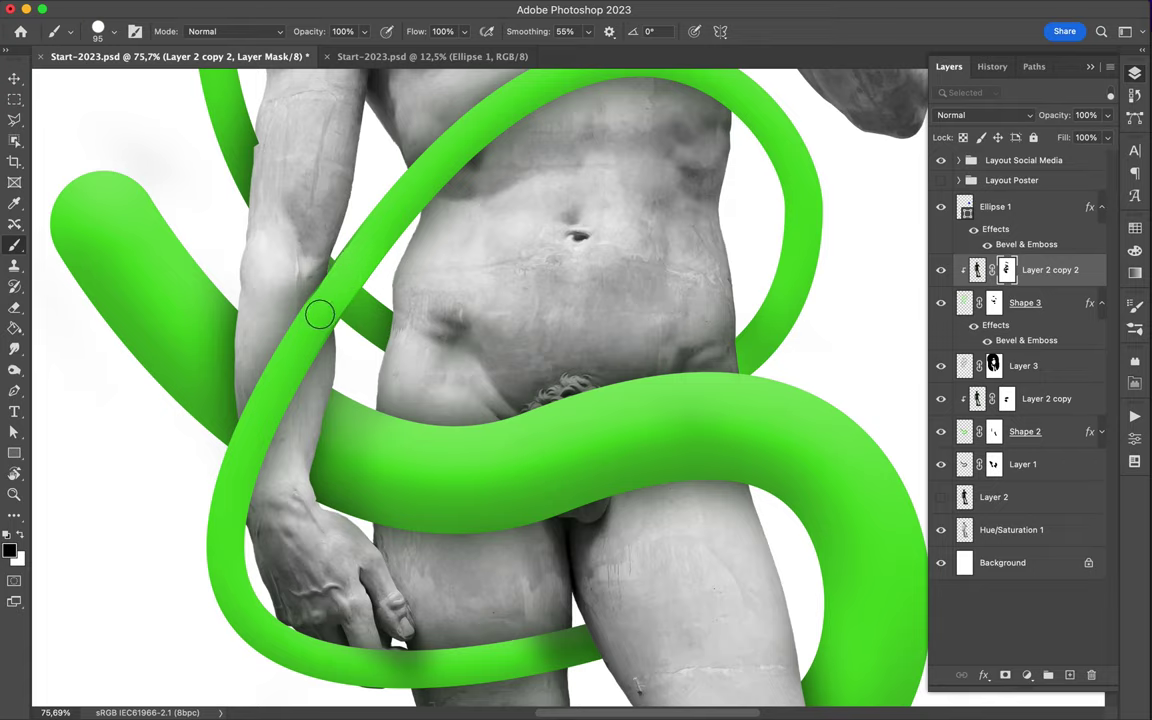
scroll(346, 252, "up", 2)
scroll(321, 239, "up", 3)
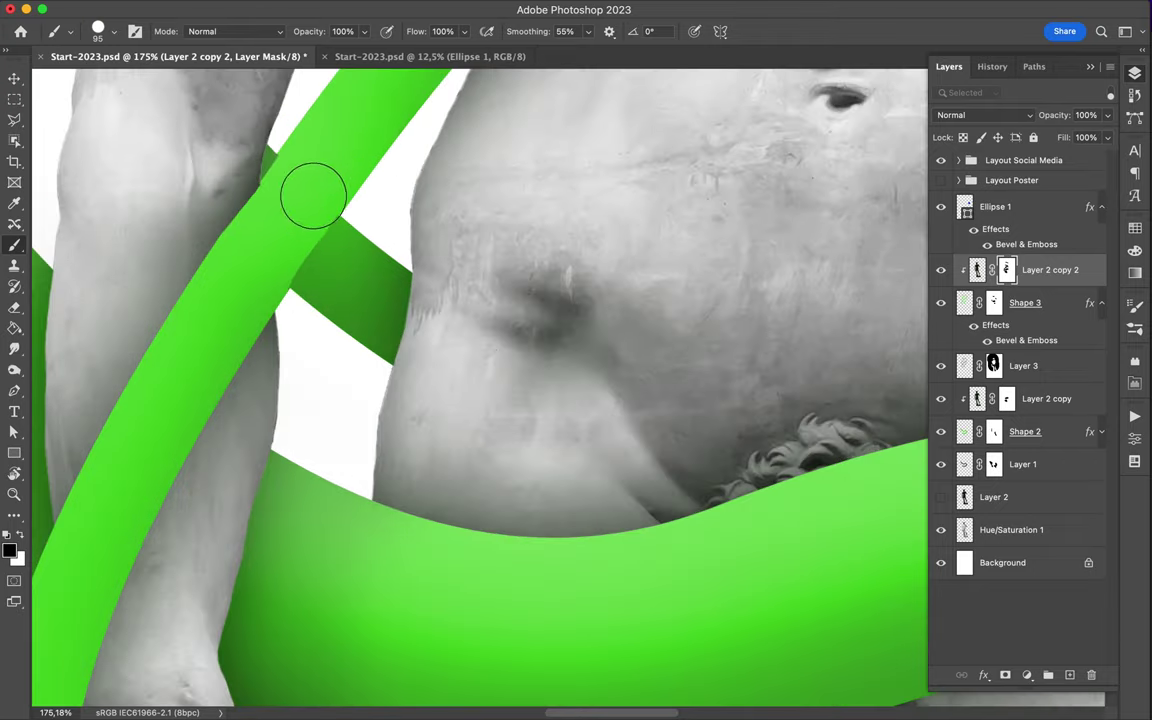
scroll(424, 239, "down", 2)
Load the Shape 3 tube outline and erase the overlapping tube sections on its mask.
key("x")
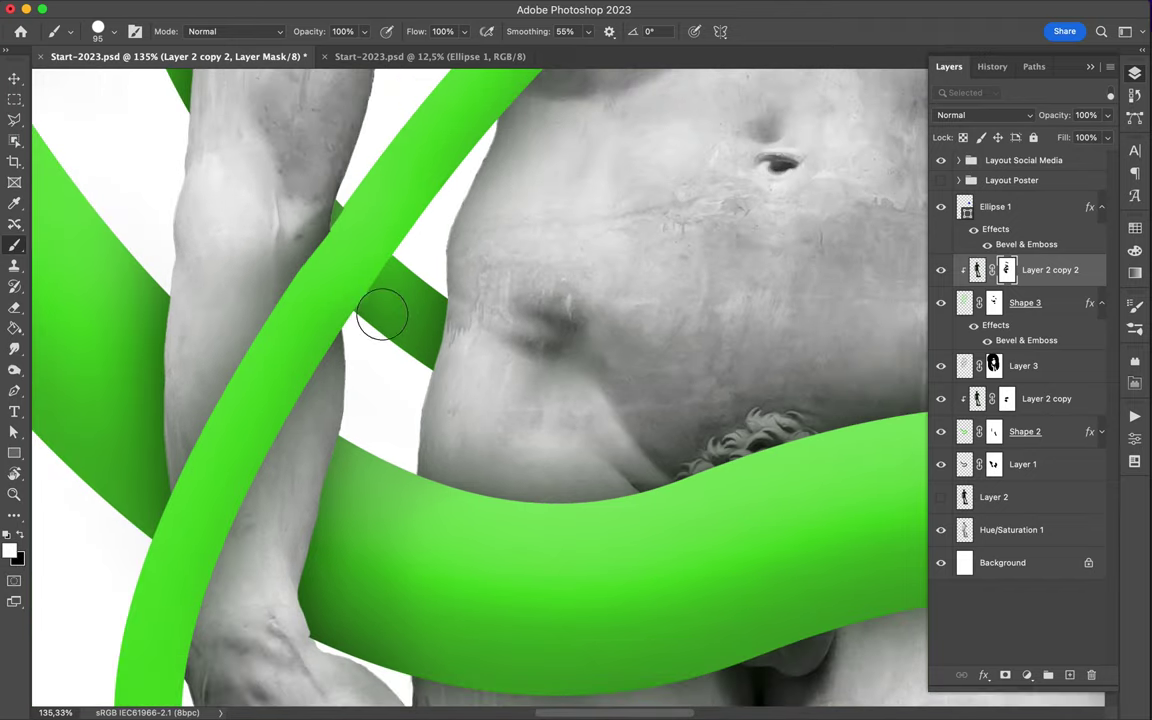
key("v")
left_click(1024, 302)
left_click(964, 302, "ctrl")
scroll(338, 272, "up", 2)
key("e")
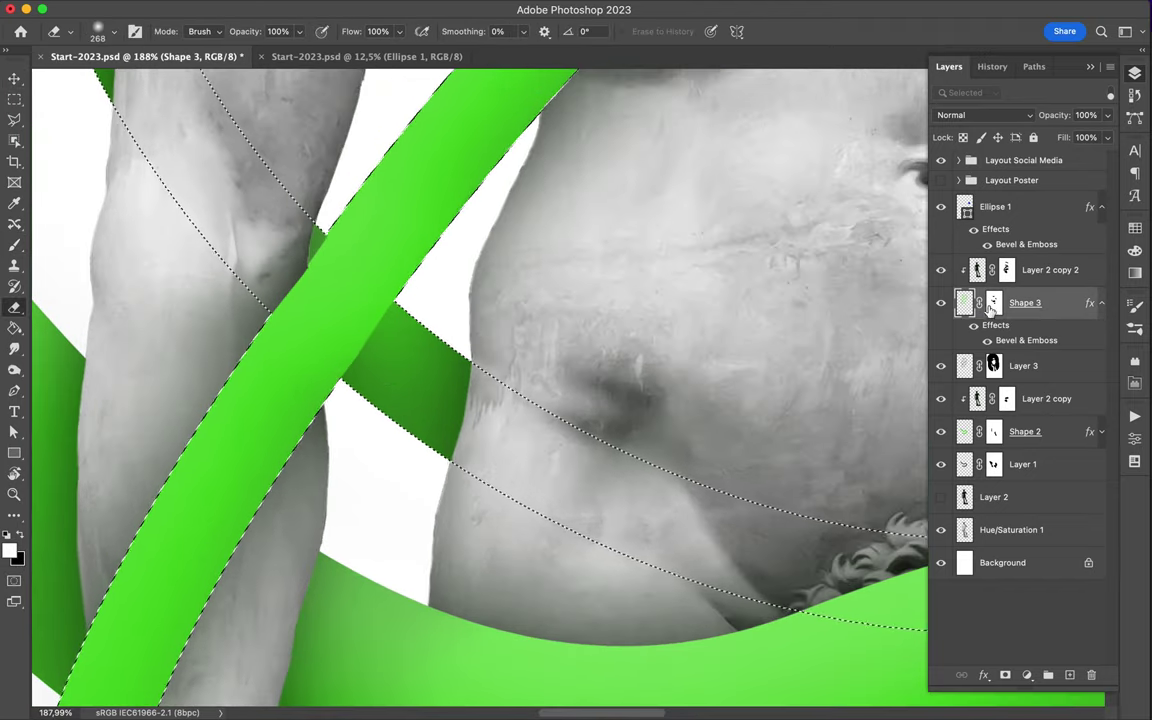
left_click(1011, 529)
scroll(384, 288, "down", 2)
right_click(360, 303)
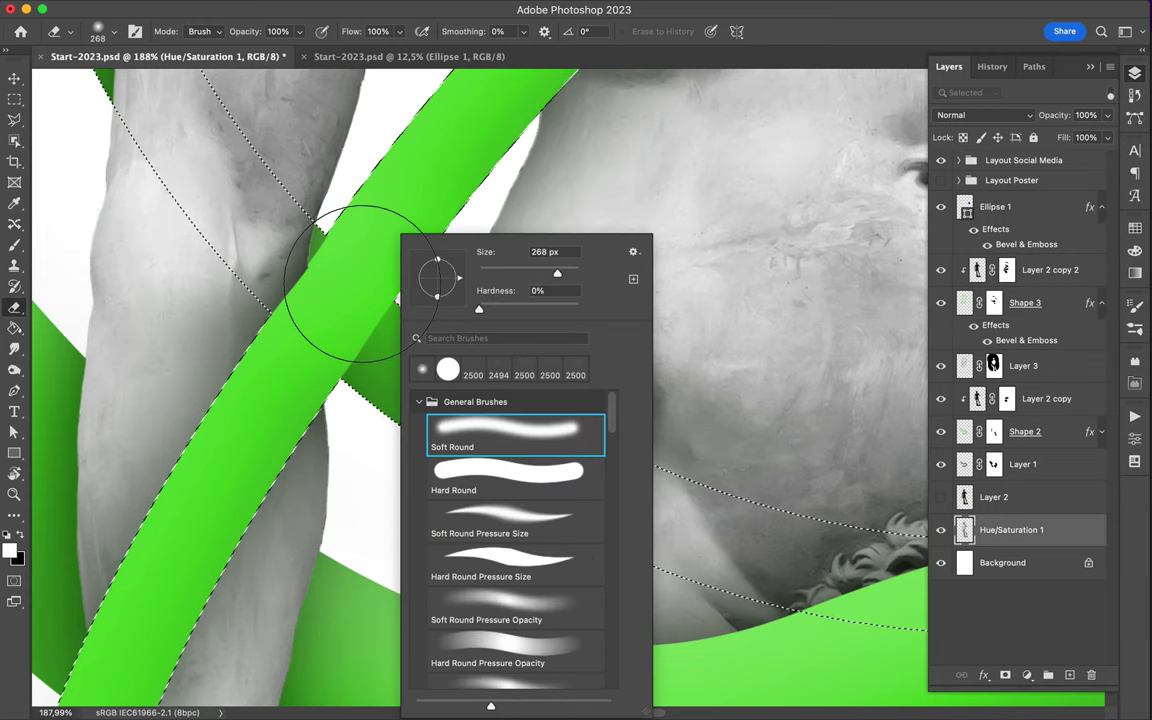
key("Escape")
key("v")
scroll(424, 327, "up", 1)
left_click(1024, 302)
Save the document and change the blue Ellipse 1 ball's fill to green.
key("b")
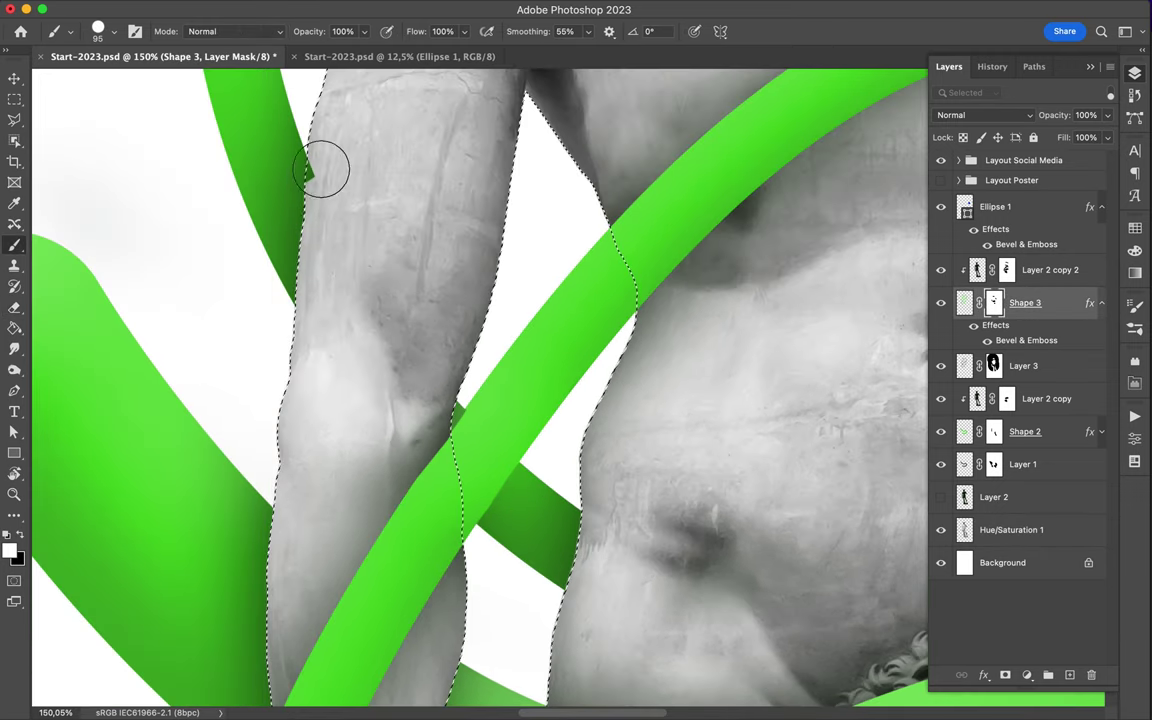
key("ctrl+0")
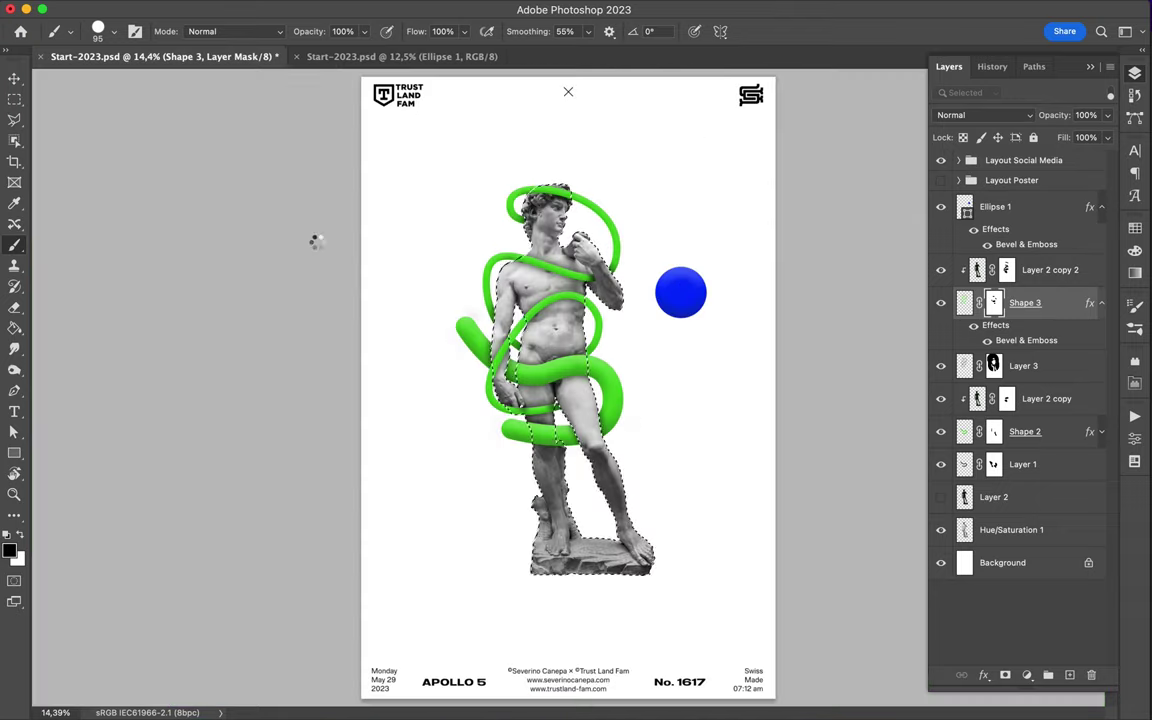
key("ctrl+s")
key("a")
left_click(680, 292)
left_click(237, 31)
left_click(136, 111)
left_click(700, 7)
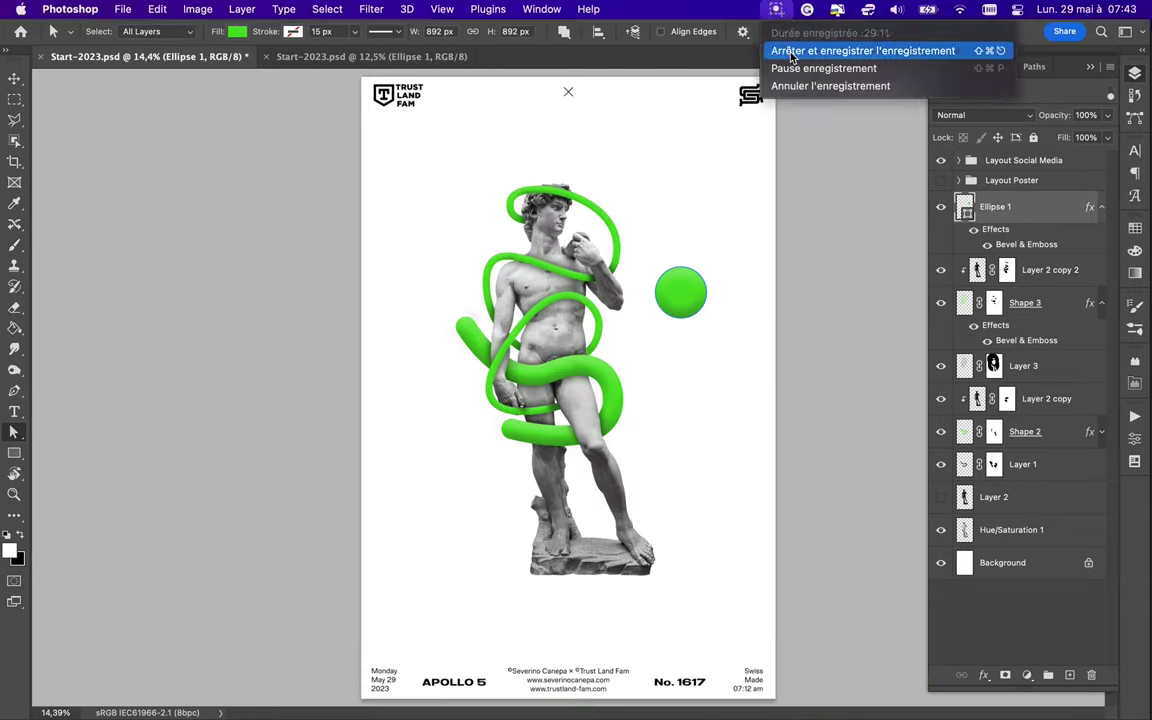
left_click(711, 46)
Draw a rectangle over the statue and give it a mid grey fill.
key("u")
mouse_move(448, 164)
left_mouse_down()
mouse_move(499, 206)
mouse_move(690, 590)
left_mouse_up()
left_click(290, 31)
left_click(336, 63)
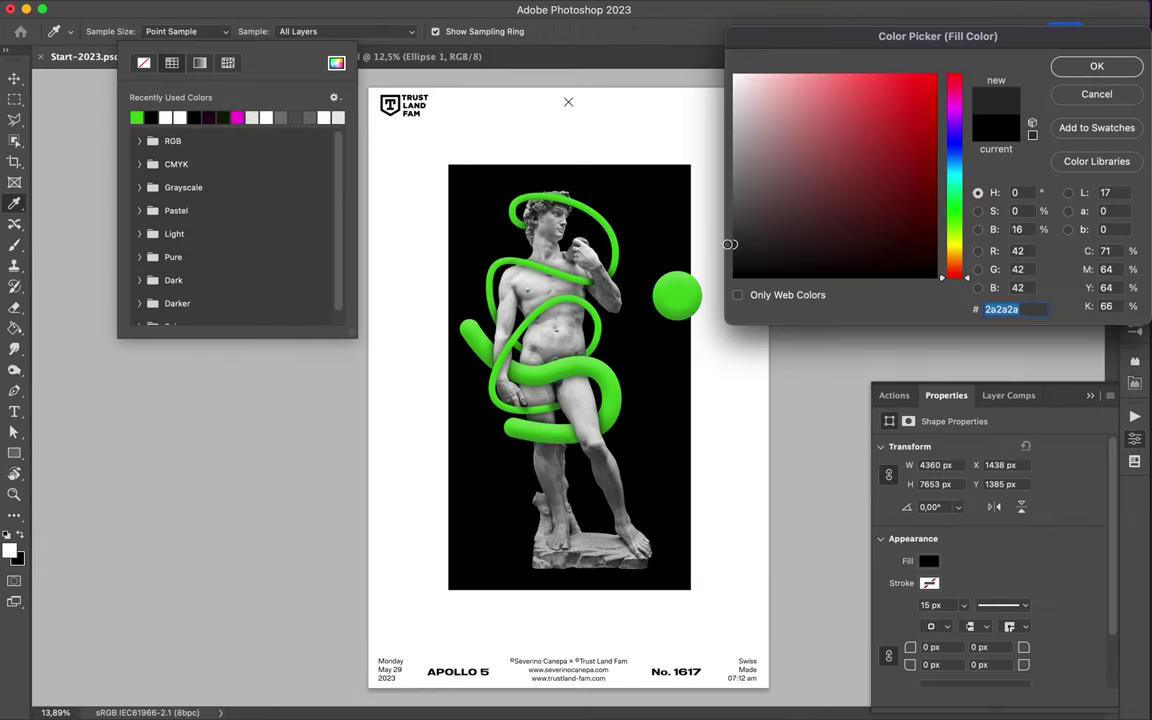
left_click(1097, 66)
left_click(336, 63)
left_click(735, 180)
Lighten the rectangle's fill to light grey and deselect it.
key("Return")
left_click(336, 63)
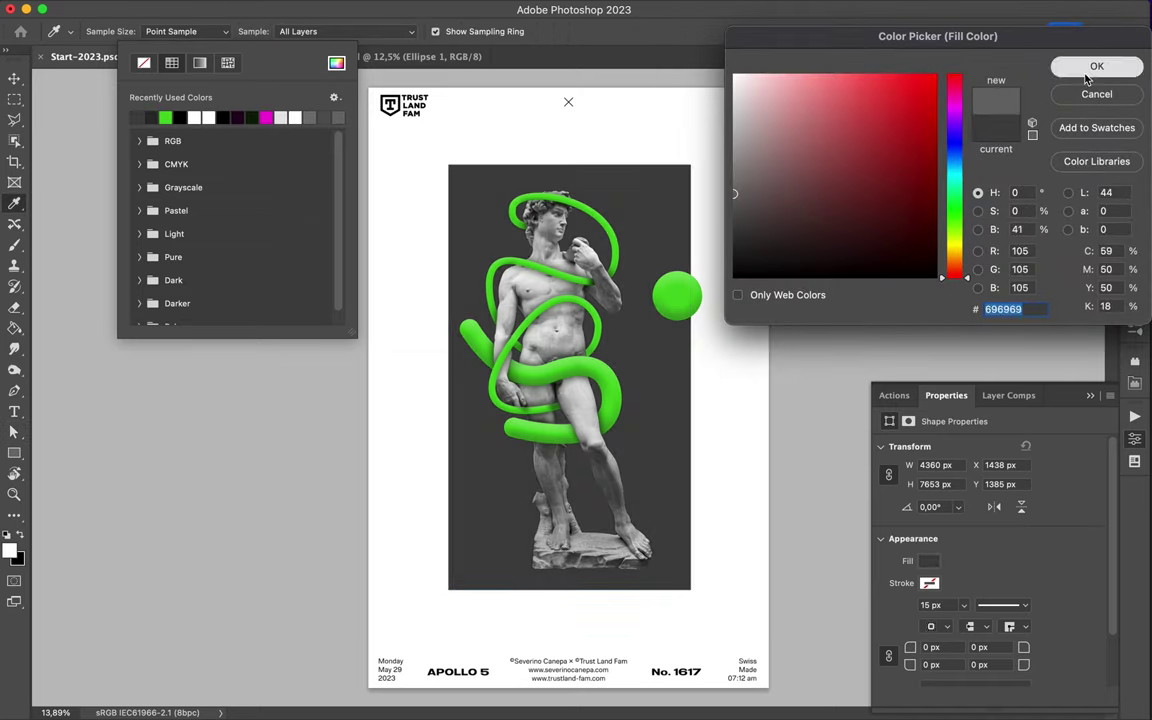
left_click(735, 172)
key("Return")
key("a")
left_click(237, 31)
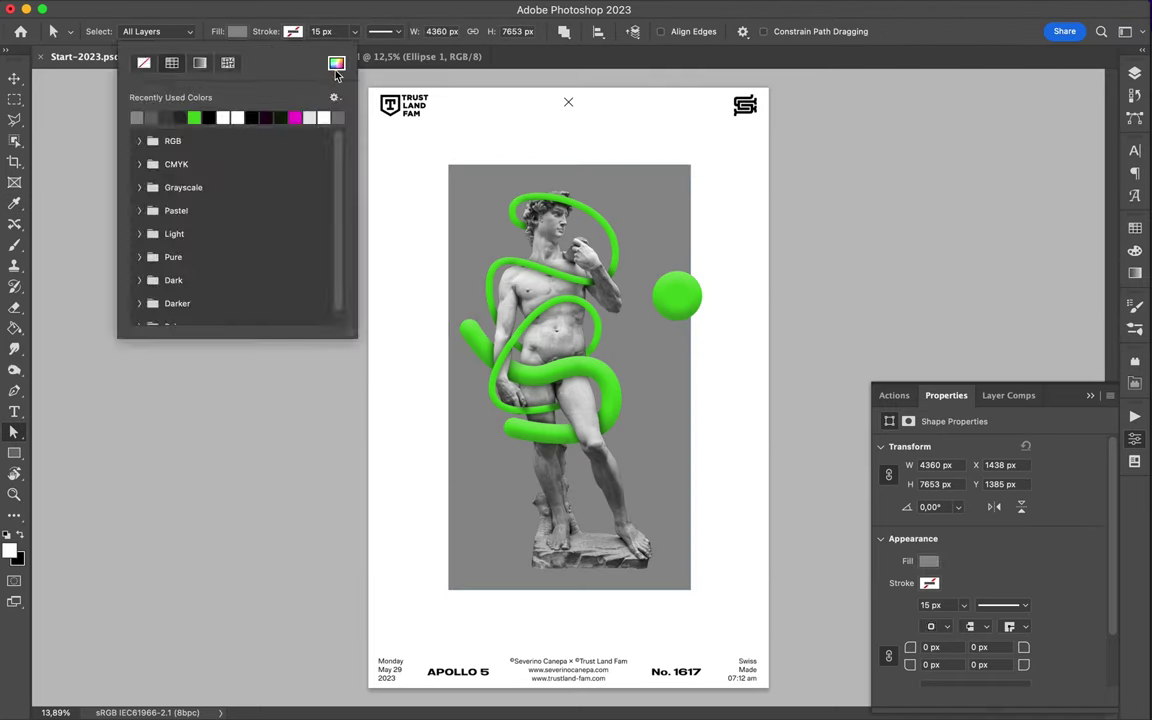
left_click(150, 113)
left_click(828, 239)
Set a gradient fill and draw a gradient ellipse over the statue's base.
key("v")
key("u")
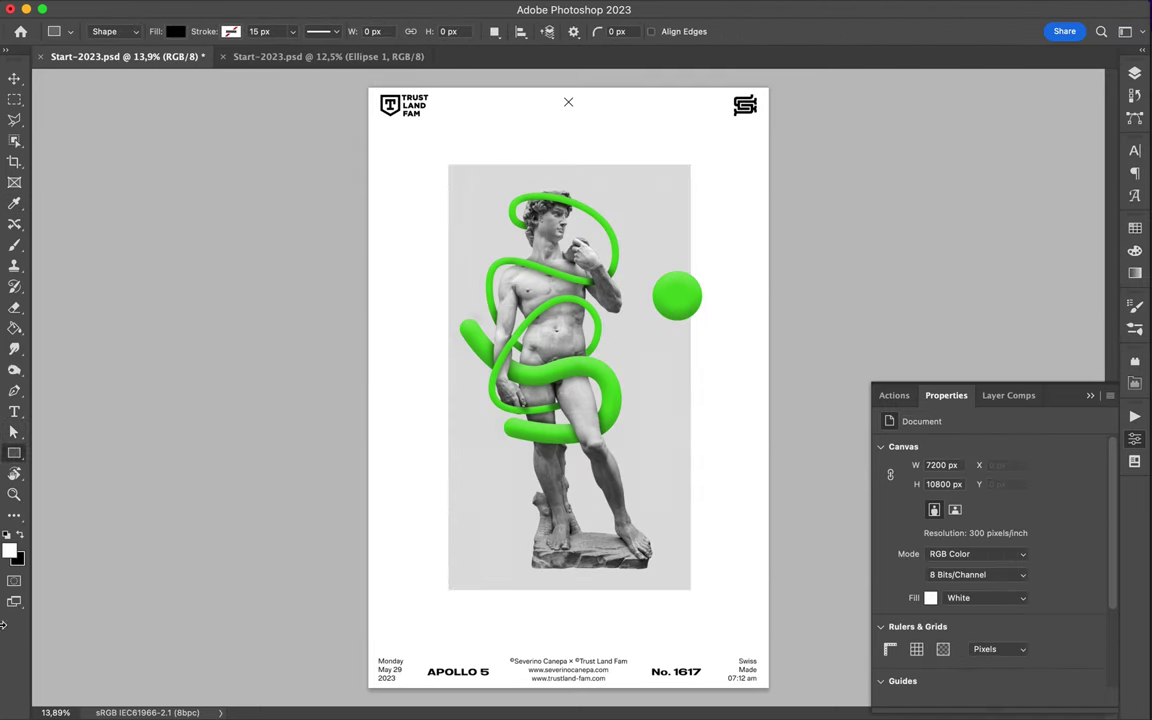
left_click(177, 31)
left_click(137, 62)
double_click(275, 246)
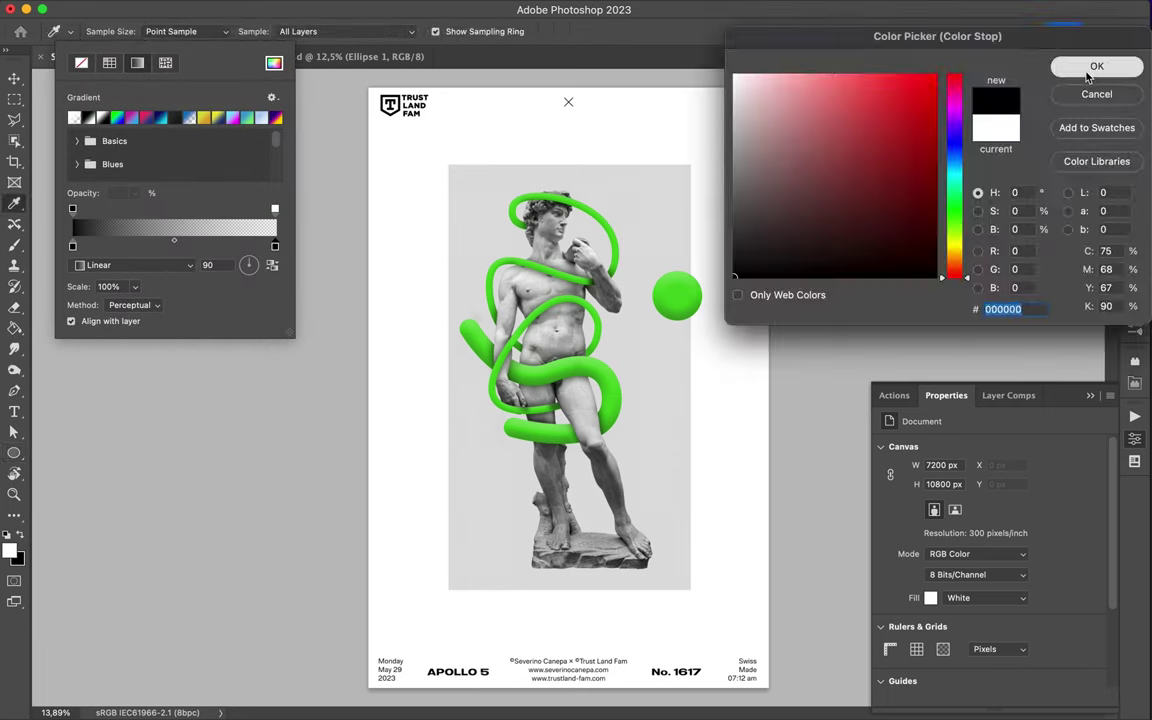
left_click(1098, 69)
left_click_drag(452, 509, 676, 551)
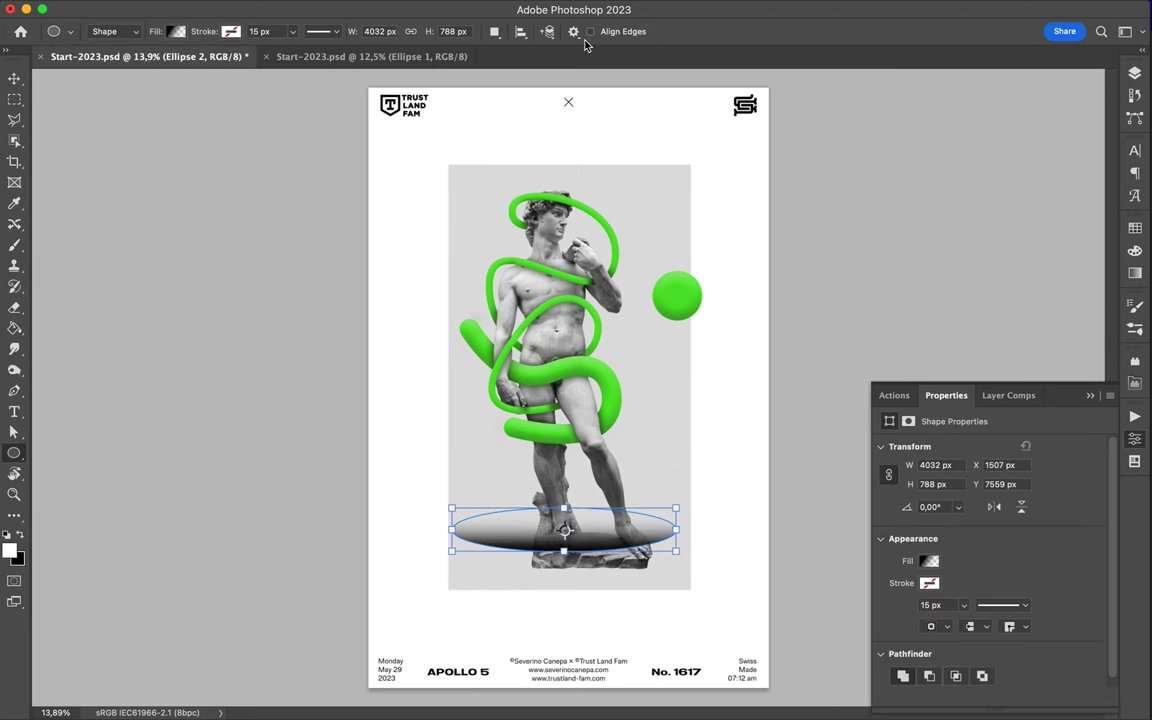
Redraw it as a large circle with a dark radial black-to-white gradient.
left_click(177, 31)
left_click(173, 95)
key("Escape")
key("ctrl+z")
key("m")
key("u")
left_click_drag(579, 484, 680, 630)
left_click(177, 31)
double_click(275, 246)
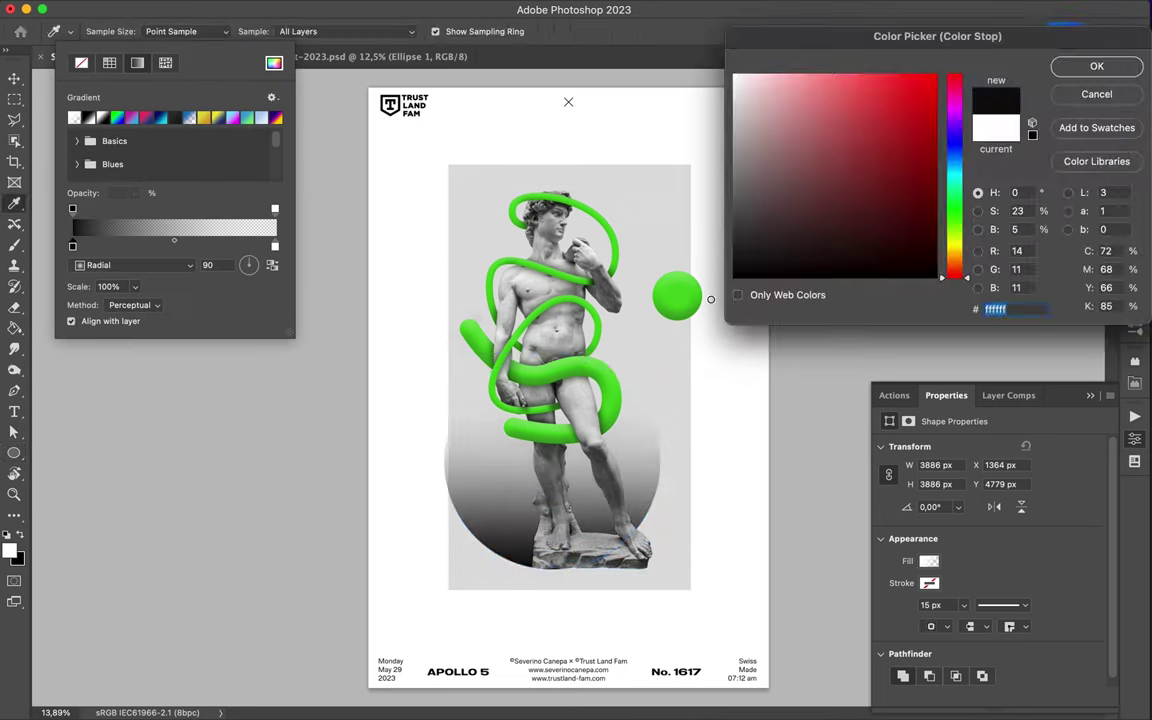
key("Return")
Skew and flatten the circle into a wide shadow with Free Transform.
key("v")
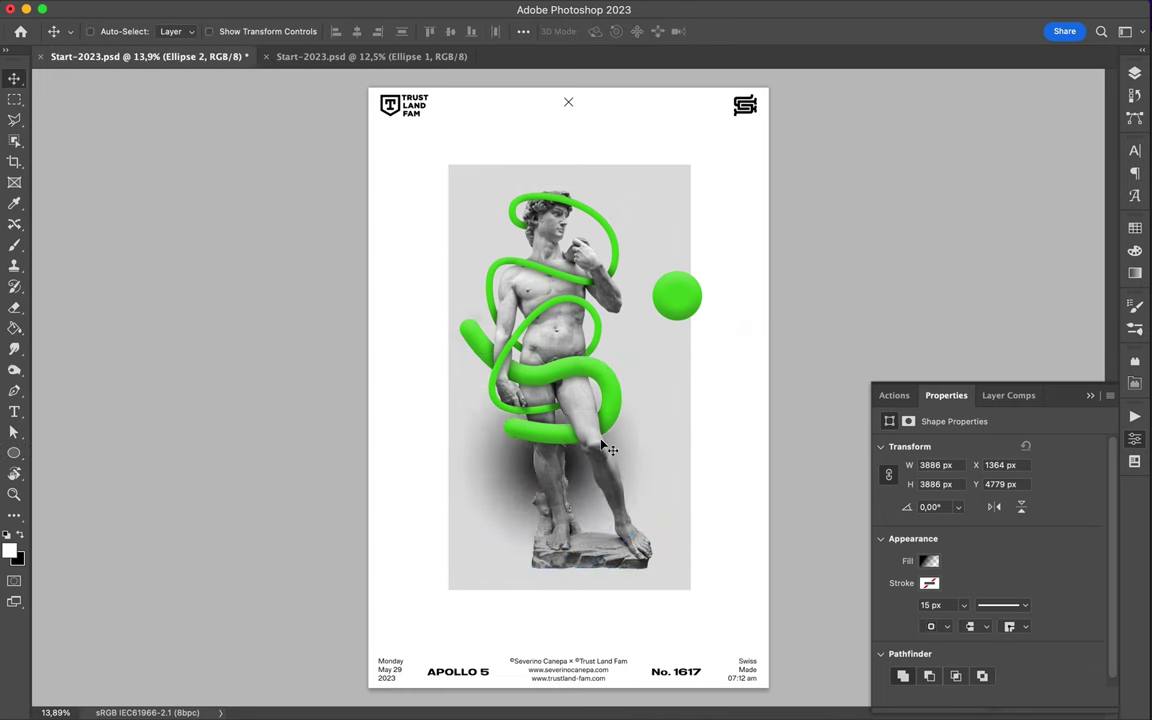
key("ctrl+t")
right_click(603, 445)
left_click(600, 380)
left_click_drag(694, 546, 800, 608)
right_click(625, 308)
left_click(673, 398)
left_click_drag(640, 440, 590, 610)
key("Return")
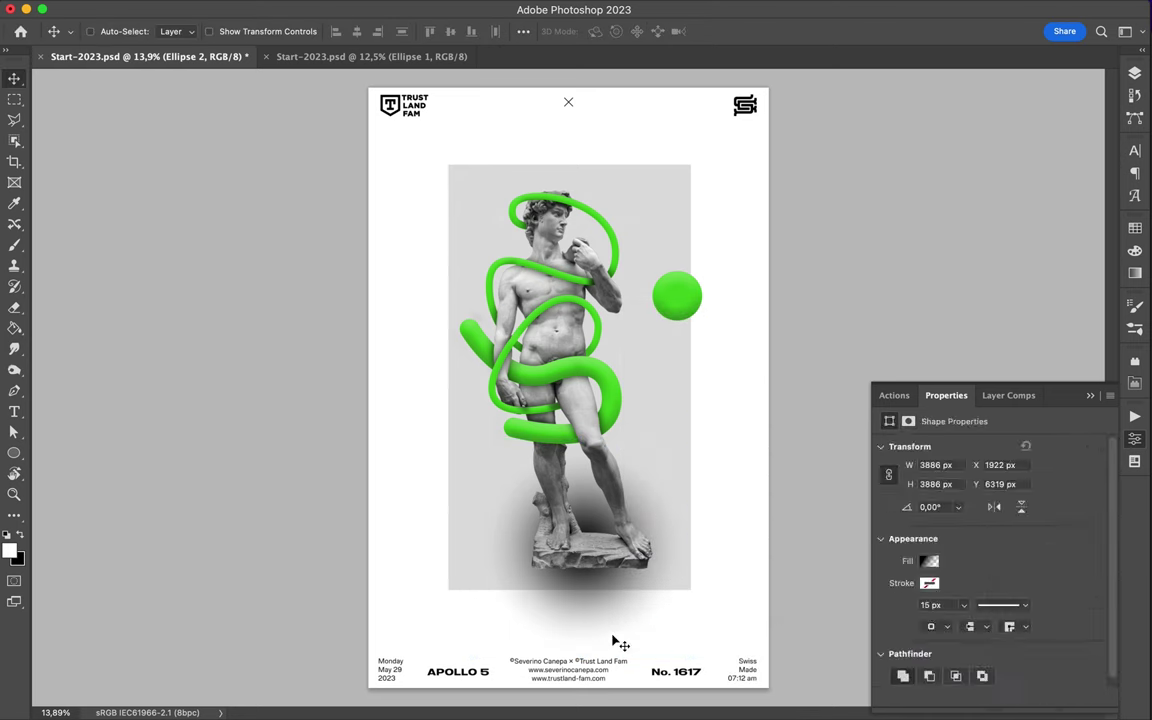
Squash the shadow into a thin ellipse beneath the feet and nudge the green ball down-right.
key("F7")
right_click(975, 600)
key("Escape")
key("ctrl+t")
mouse_move(583, 478)
left_mouse_down()
mouse_move(583, 595)
mouse_move(585, 555)
left_mouse_up()
key("Return")
left_click_drag(678, 297, 687, 312)
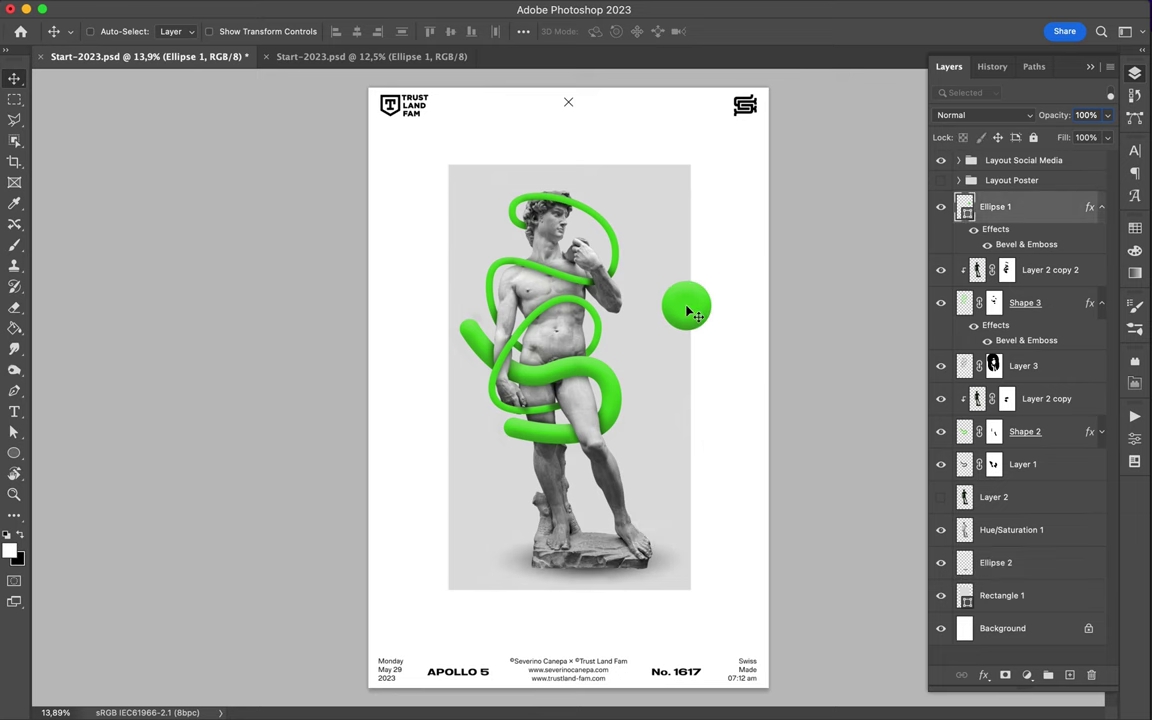
Centre the grey backdrop rectangle on the page and move the green ball onto the statue's arm, below the statue.
left_click(670, 256, "ctrl")
left_click(523, 31)
left_click(476, 86)
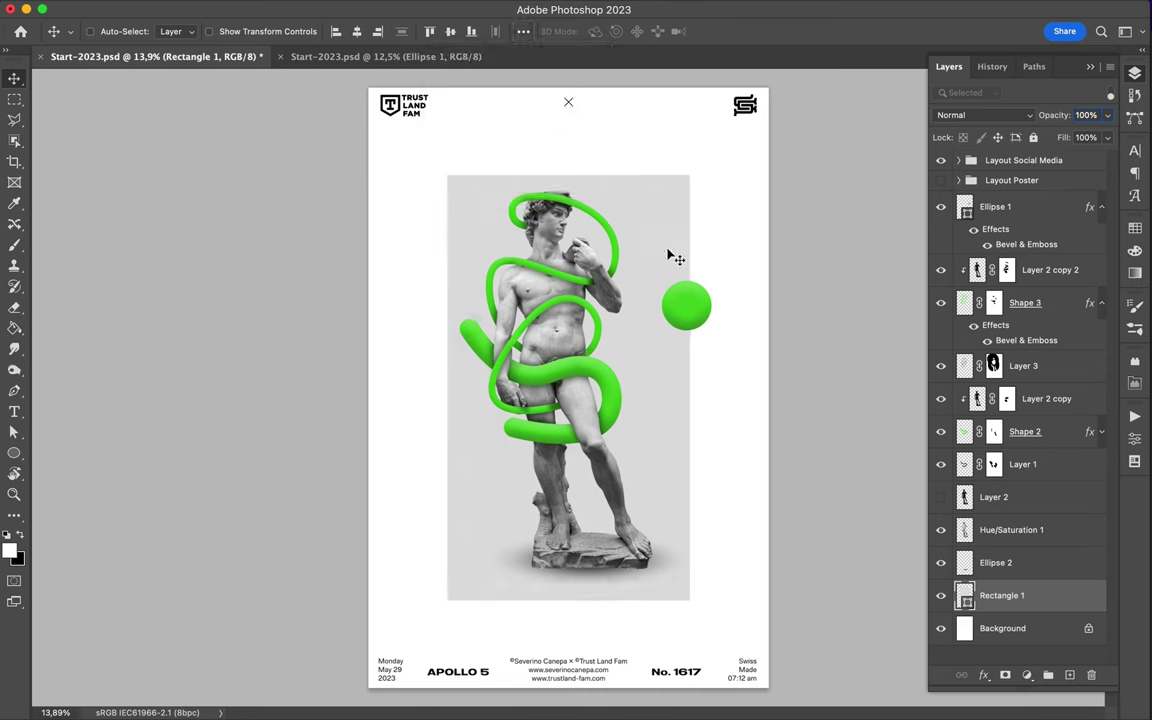
left_click_drag(686, 305, 638, 308)
left_click_drag(995, 206, 995, 480)
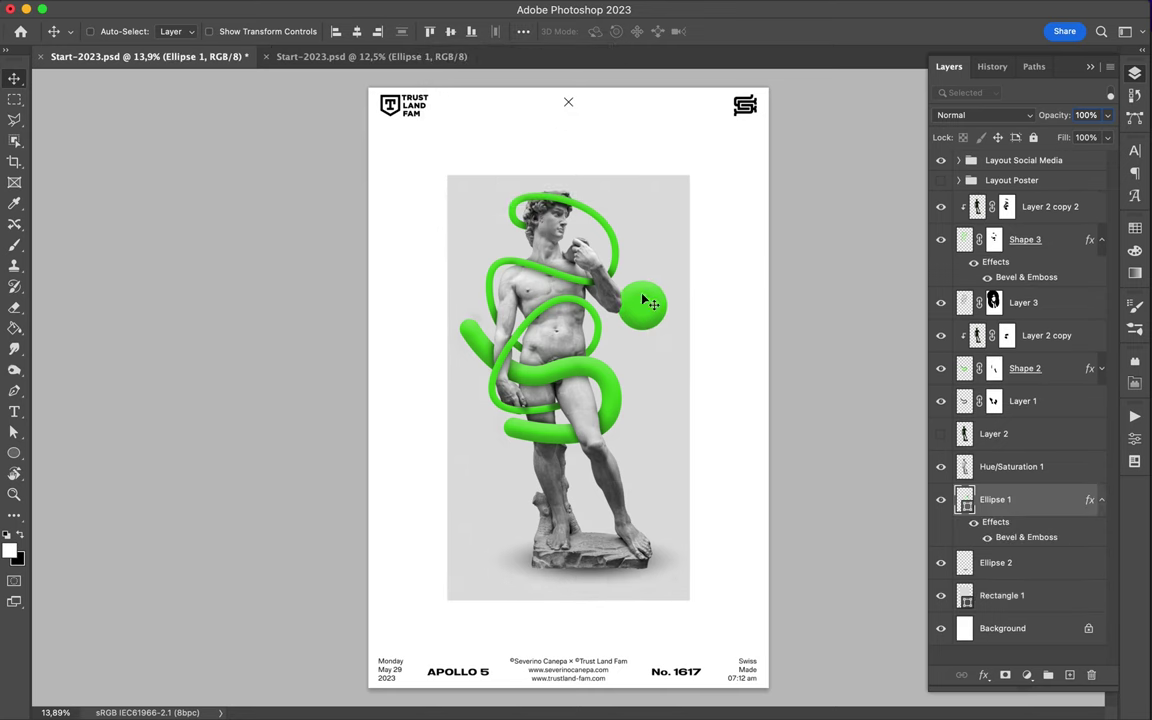
right_click(1000, 489)
left_click(942, 262)
Scatter resized green ball copies around the statue and place a grey strip copy along the left edge.
left_click_drag(479, 428, 389, 138, "alt")
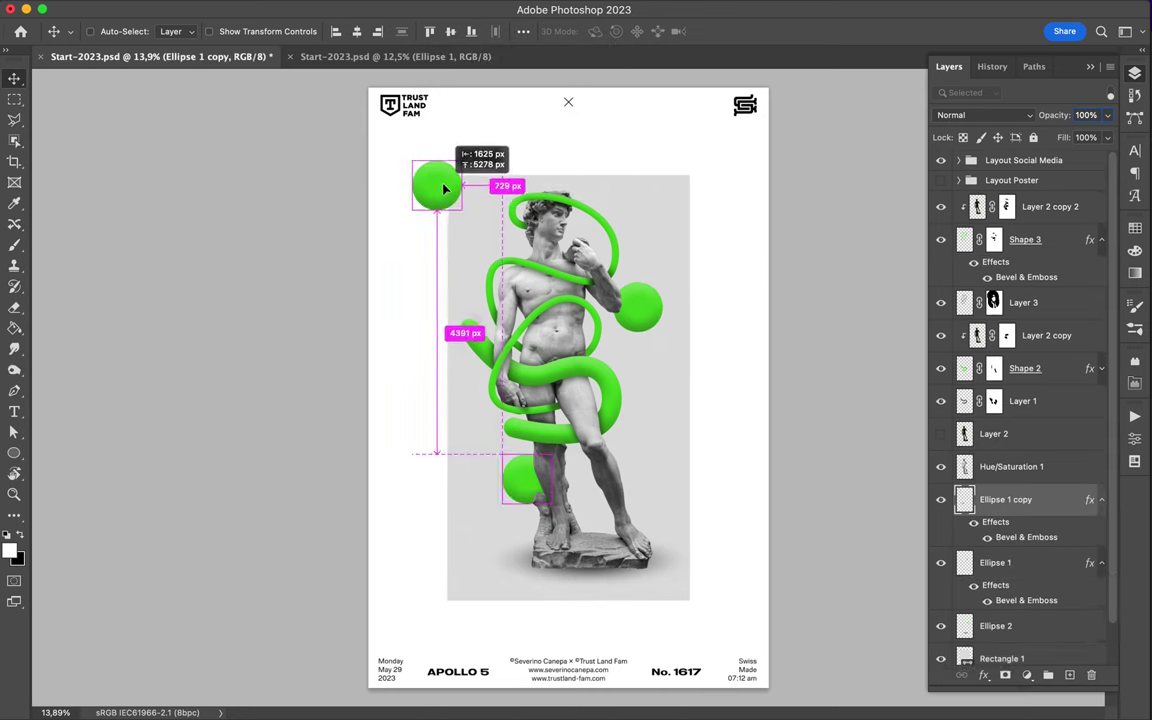
key("ctrl+t")
mouse_move(467, 220)
left_mouse_down()
mouse_move(442, 188)
mouse_move(702, 450)
mouse_move(500, 638)
mouse_move(655, 105)
mouse_move(668, 110)
left_mouse_up()
key("Return")
key("ctrl+t")
key("Return")
left_click_drag(757, 537, 752, 535, "alt")
mouse_move(750, 534)
left_mouse_down("alt")
mouse_move(397, 409)
mouse_move(606, 195)
left_mouse_up("alt")
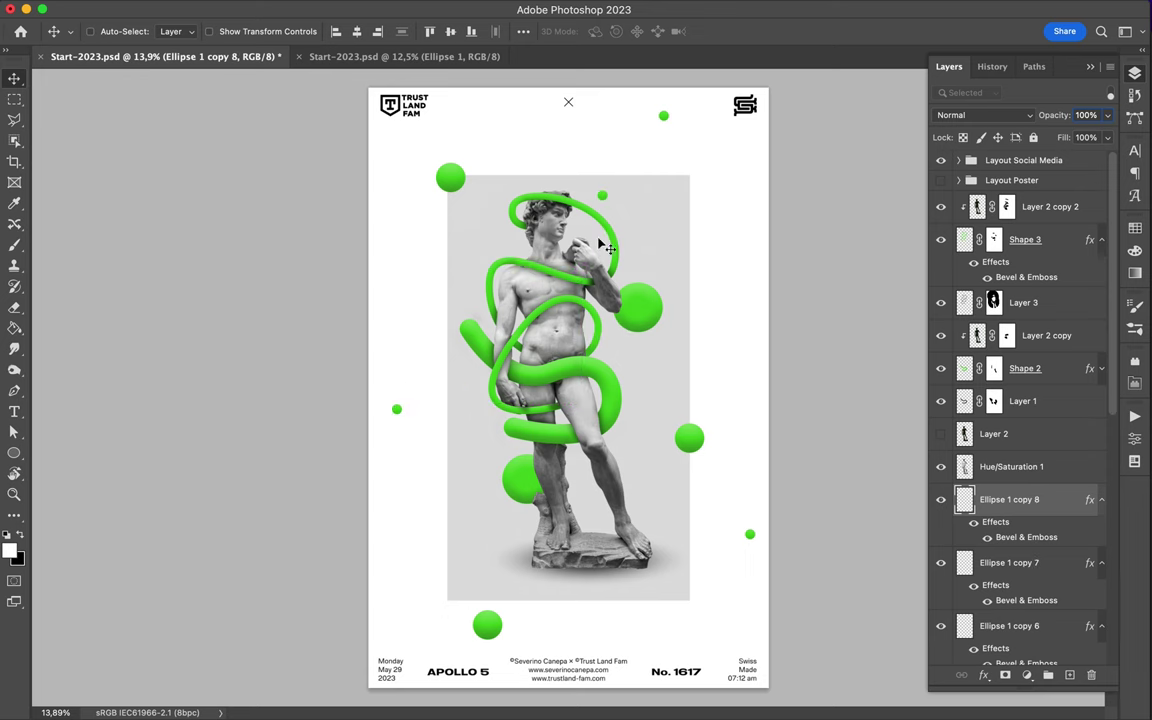
left_click_drag(455, 390, 372, 392)
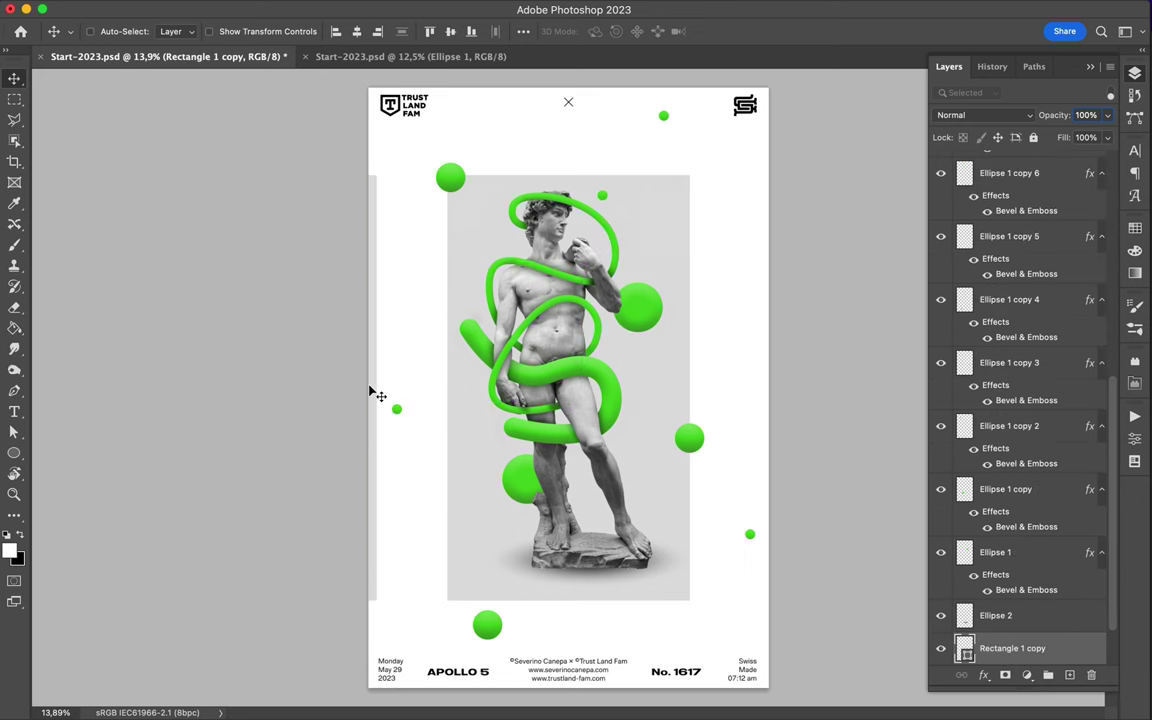
Skew the backdrop panel's corners into a tilted shape and select the left strip's corner point.
key("a")
left_click_drag(447, 600, 458, 600)
left_click_drag(689, 175, 692, 162)
left_click_drag(689, 600, 680, 618)
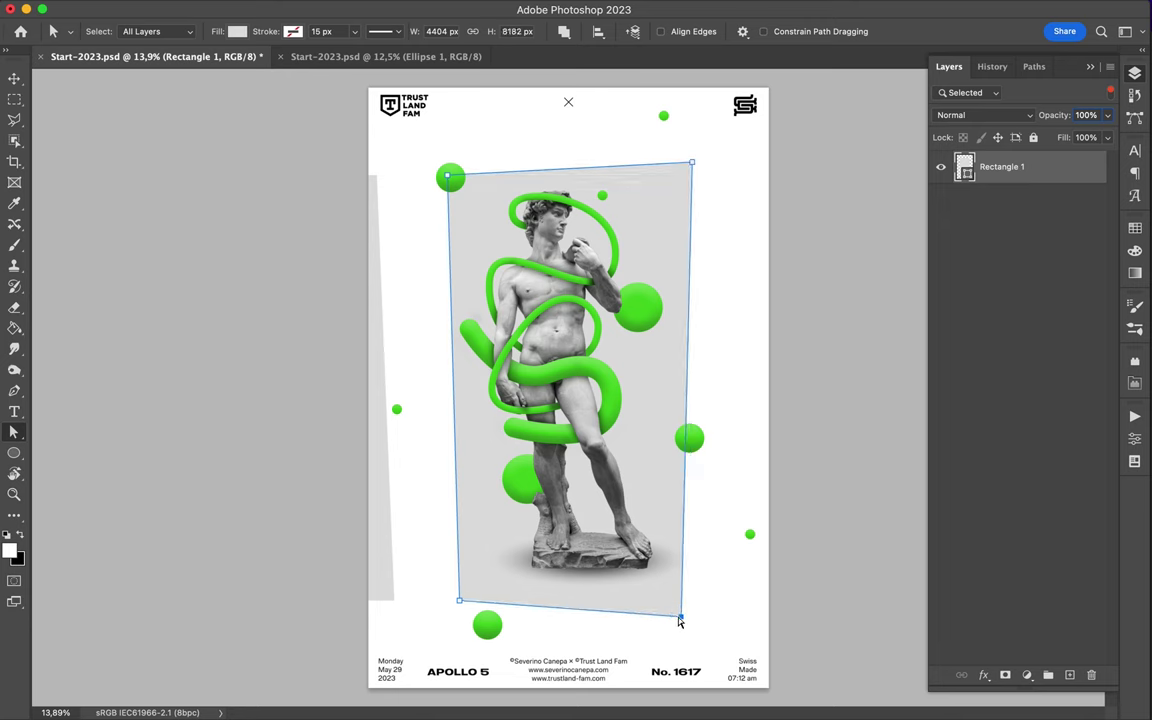
key("v")
left_click(391, 591)
key("a")
left_click(378, 210)
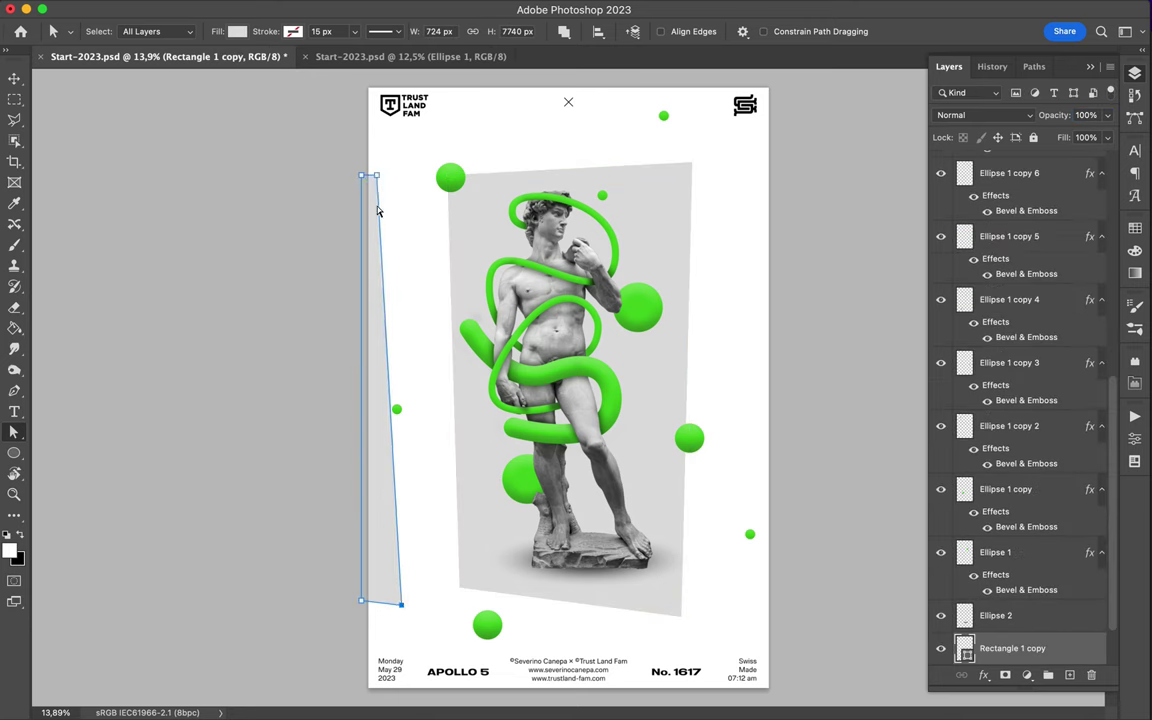
Nudge the small green dot up and right, then save the poster.
key("v")
left_click_drag(398, 410, 411, 399)
key("ctrl+s")
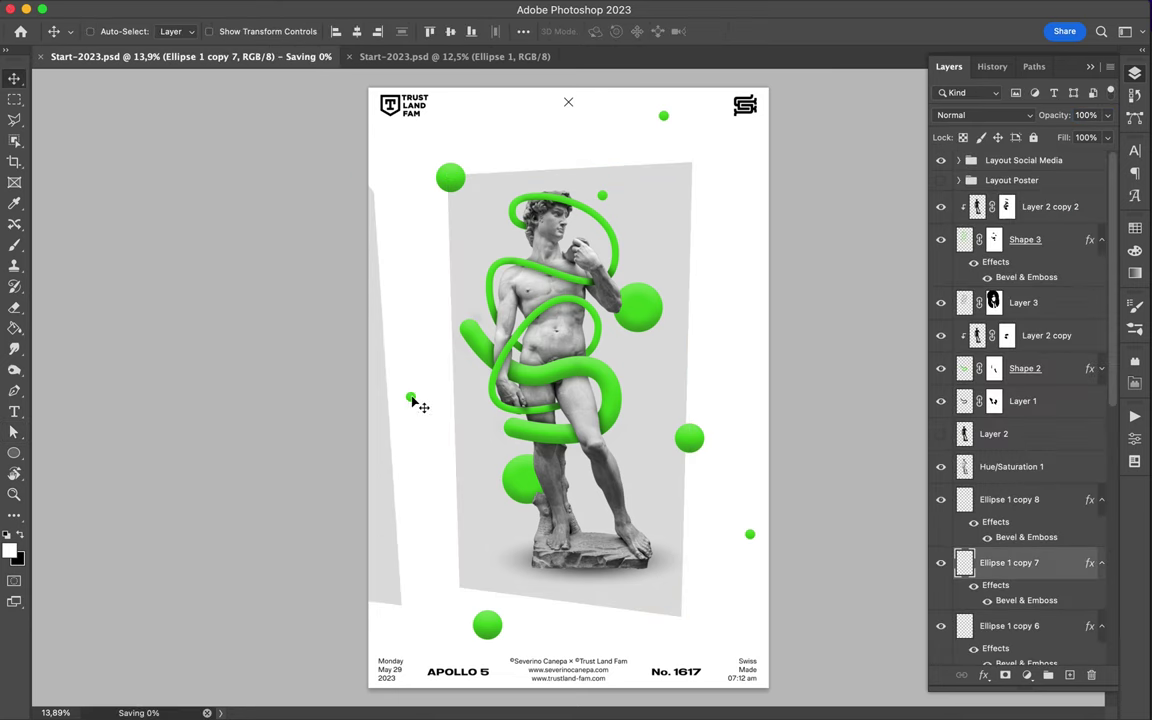